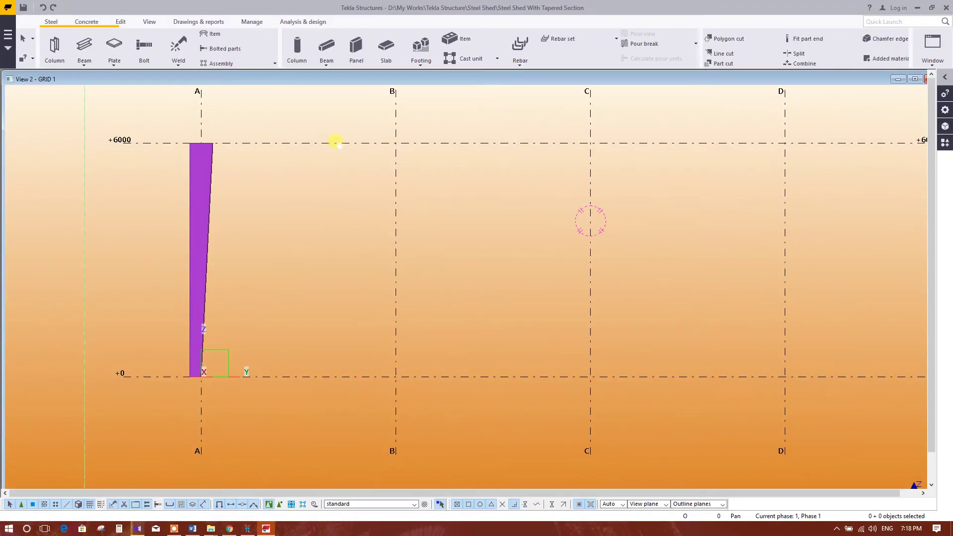
Examine the tapered column on grid line A from its base at +0 to its top at +6000.
middle_click_drag(345, 144, 372, 183)
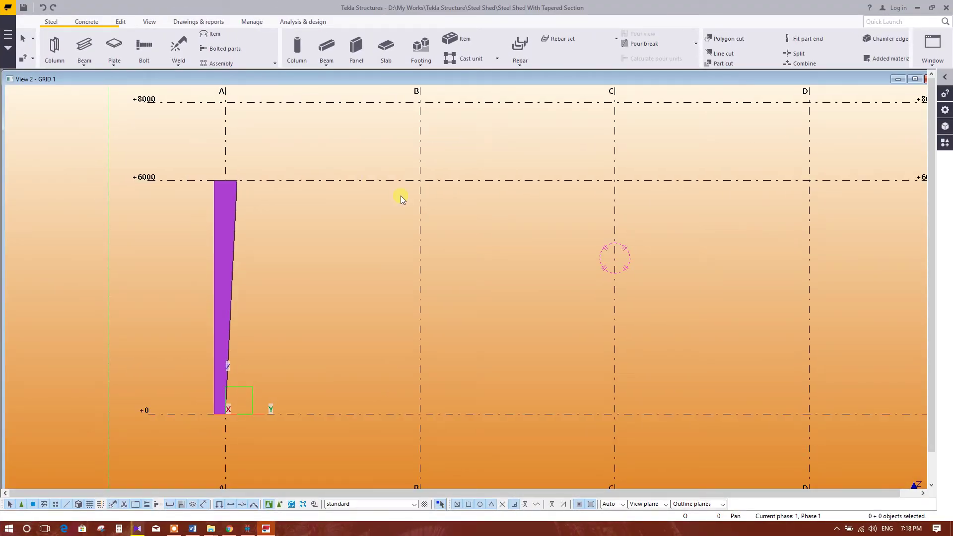
middle_click_drag(400, 195, 393, 207)
middle_click_drag(243, 280, 279, 217)
scroll(279, 217, "up", 2)
middle_click_drag(376, 192, 335, 255)
scroll(354, 301, "down", 1)
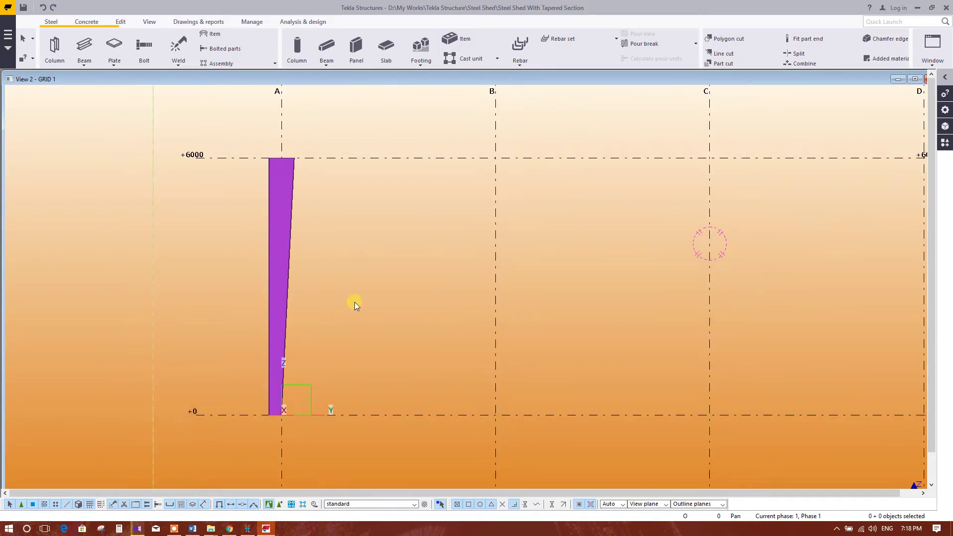
scroll(330, 262, "up", 1)
scroll(329, 260, "down", 1)
scroll(314, 203, "up", 1)
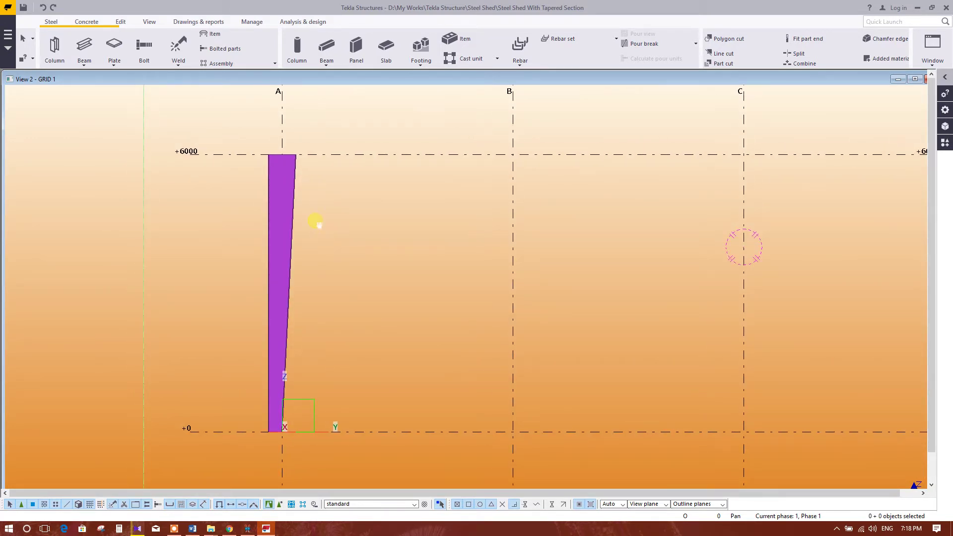
middle_click_drag(317, 223, 358, 193)
scroll(330, 365, "up", 2)
middle_click_drag(405, 283, 406, 308)
scroll(392, 317, "down", 1)
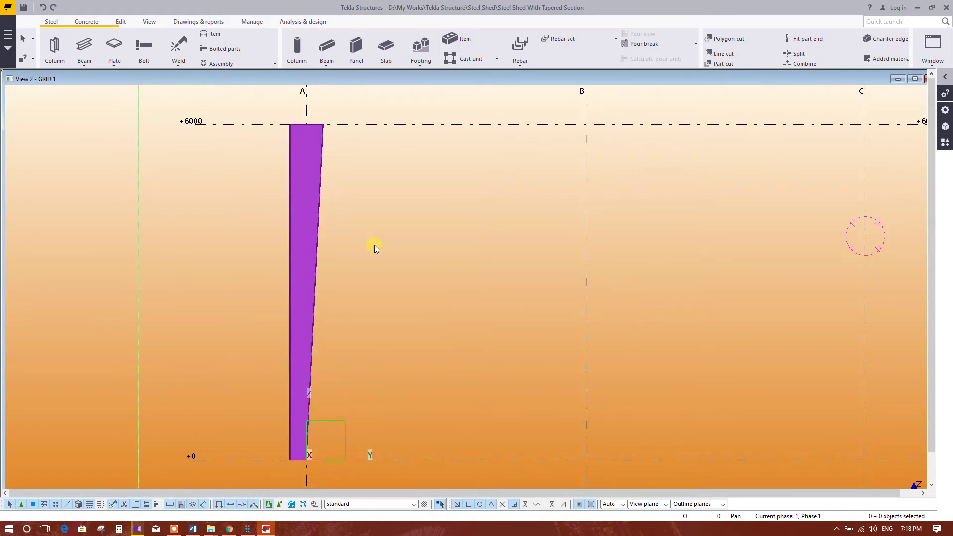
middle_click_drag(338, 206, 350, 191)
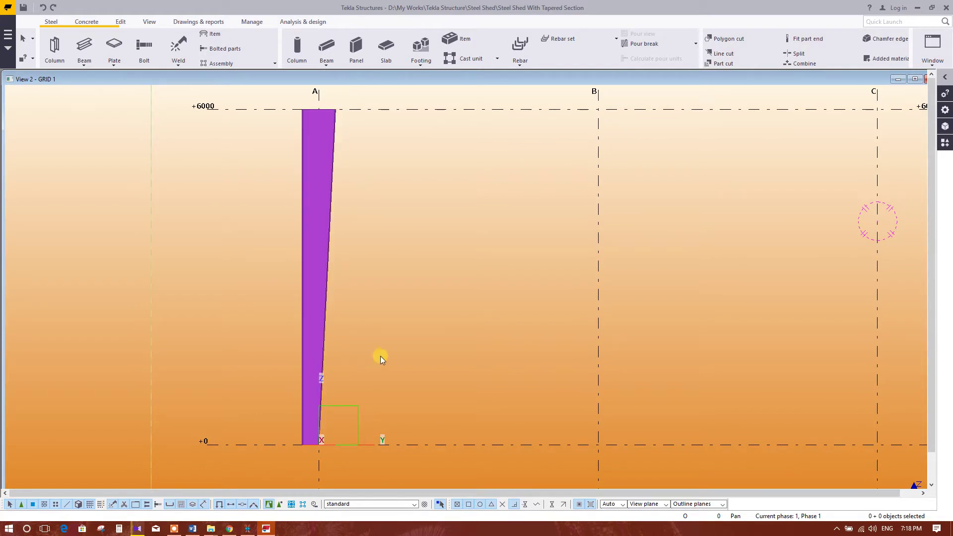
middle_click_drag(378, 358, 383, 380)
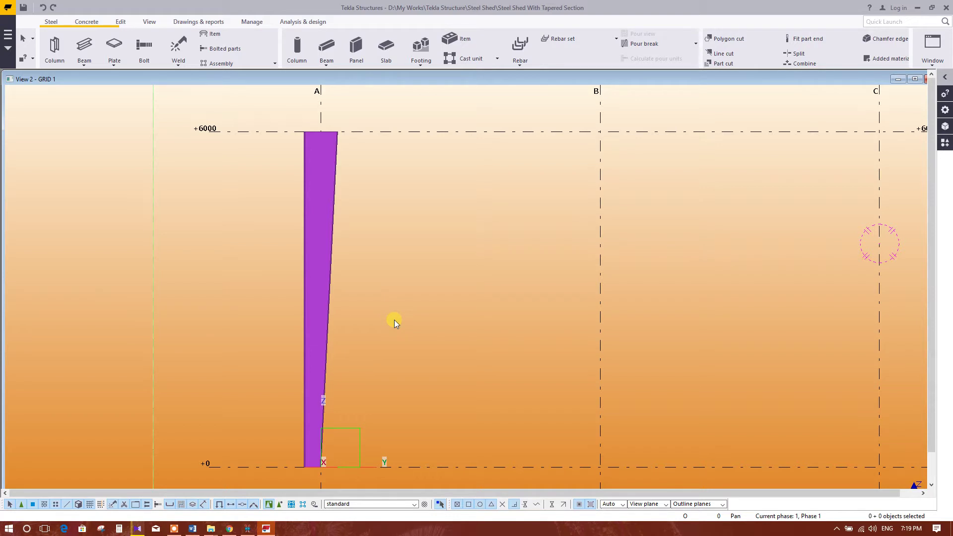
middle_click_drag(340, 204, 338, 153)
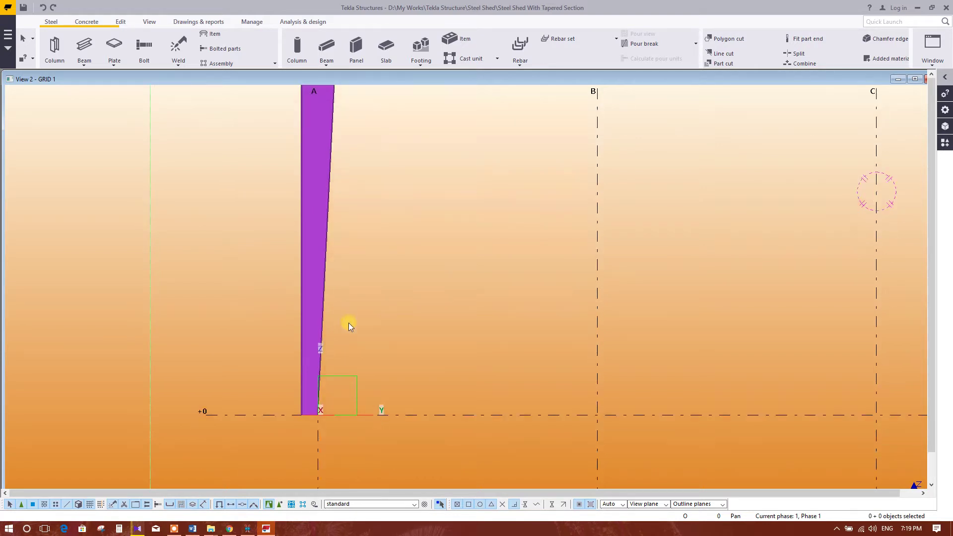
middle_click_drag(367, 284, 413, 393)
scroll(362, 164, "up", 3)
middle_click_drag(376, 151, 380, 215)
scroll(373, 211, "up", 2)
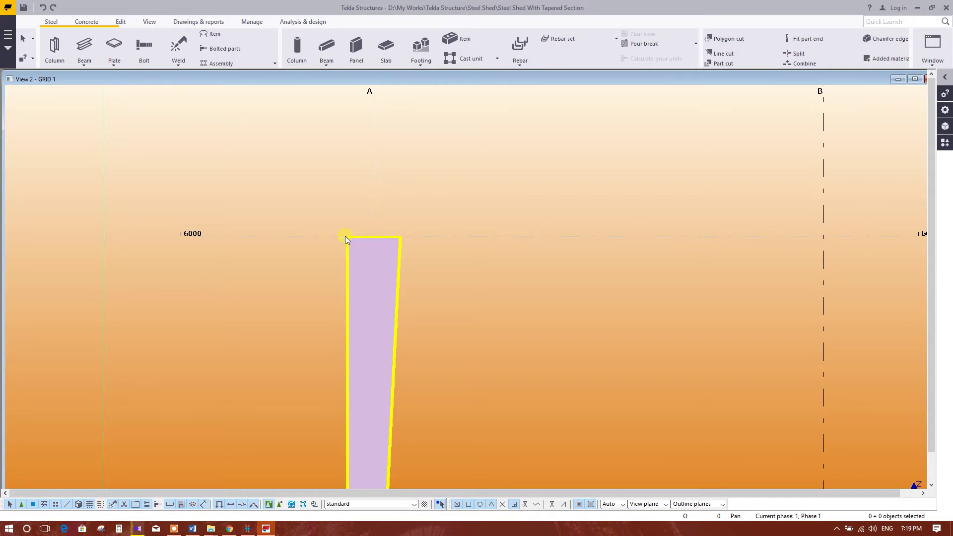
middle_click_drag(496, 321, 463, 220)
middle_click_drag(439, 335, 424, 200)
middle_click_drag(333, 486, 338, 363)
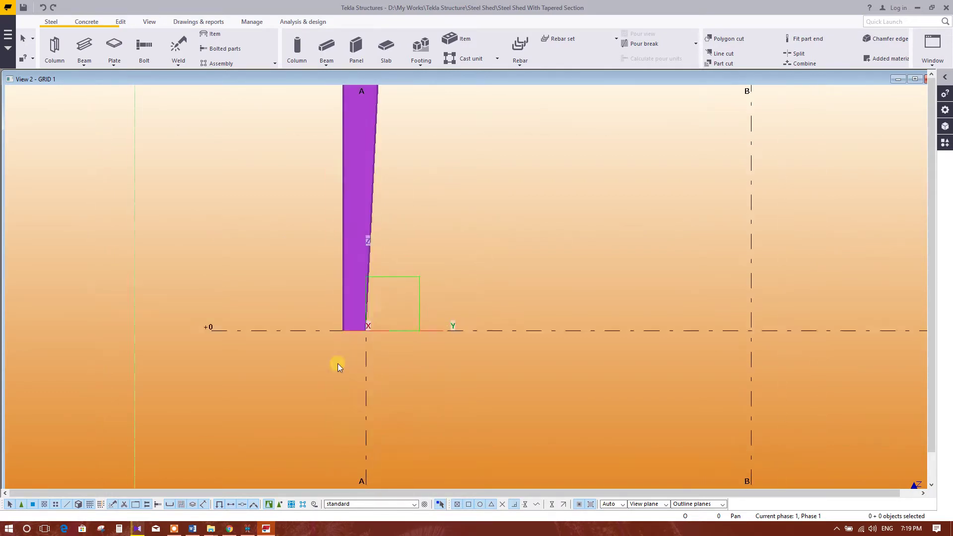
Move the tapered column 125 mm horizontally from its outer base corner toward the grid A intersection at level +0.
scroll(338, 363, "up", 5)
scroll(354, 267, "up", 1)
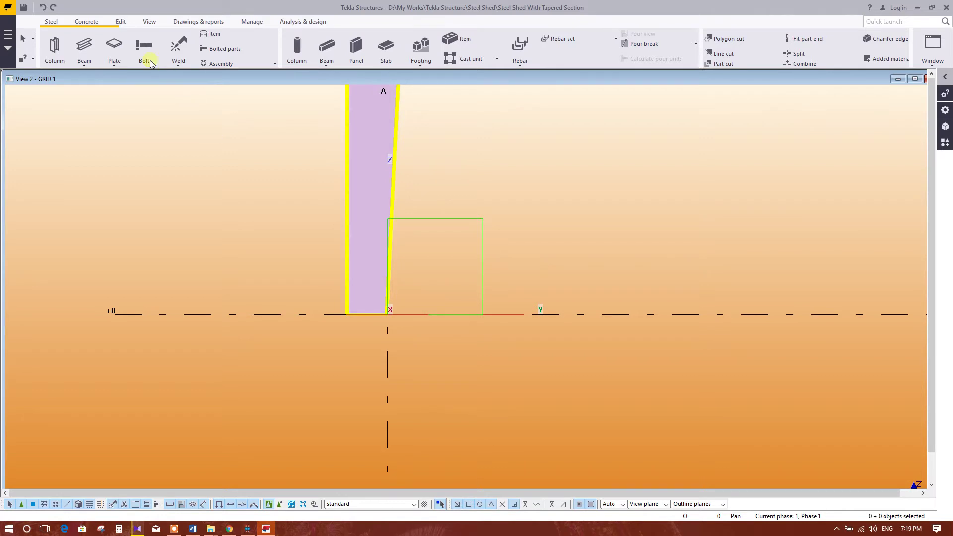
left_click(126, 23)
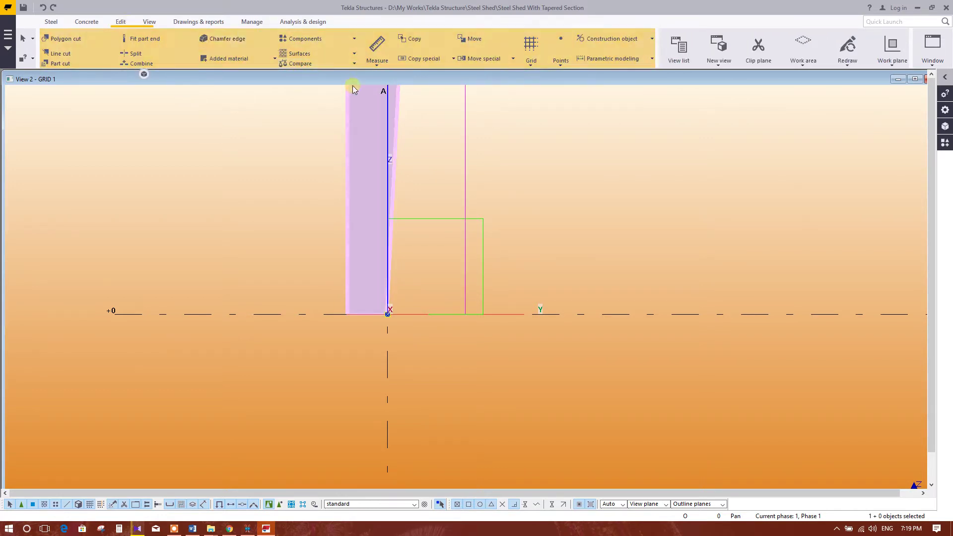
right_click(500, 162)
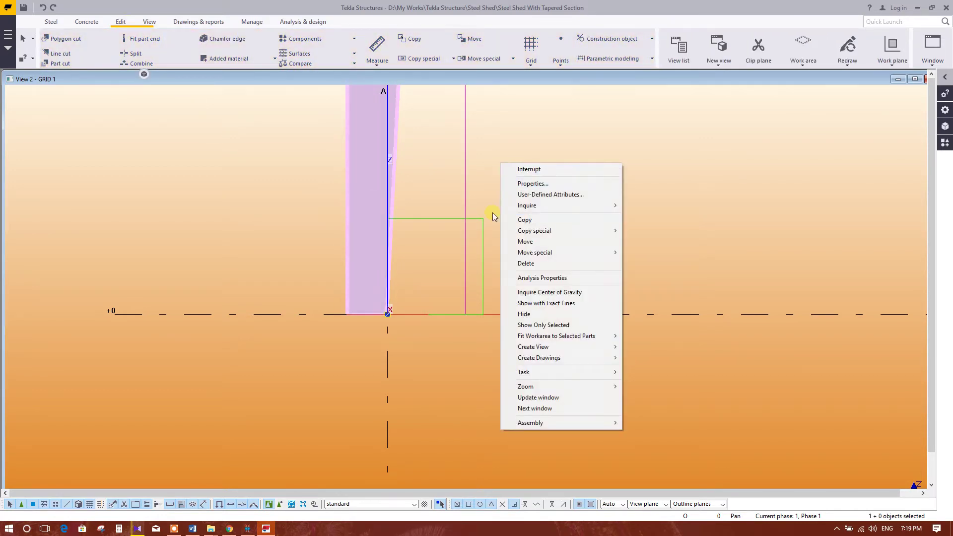
left_click(540, 241)
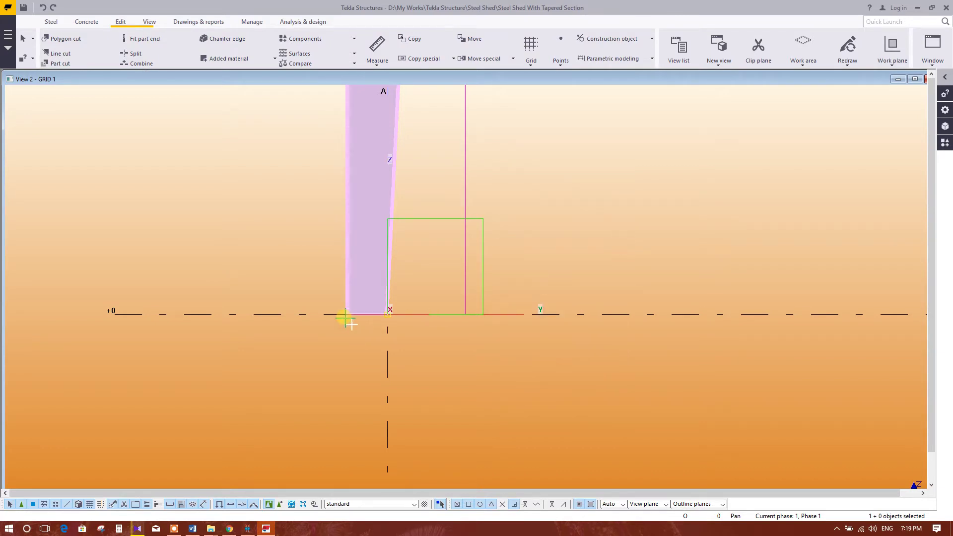
scroll(342, 324, "up", 3)
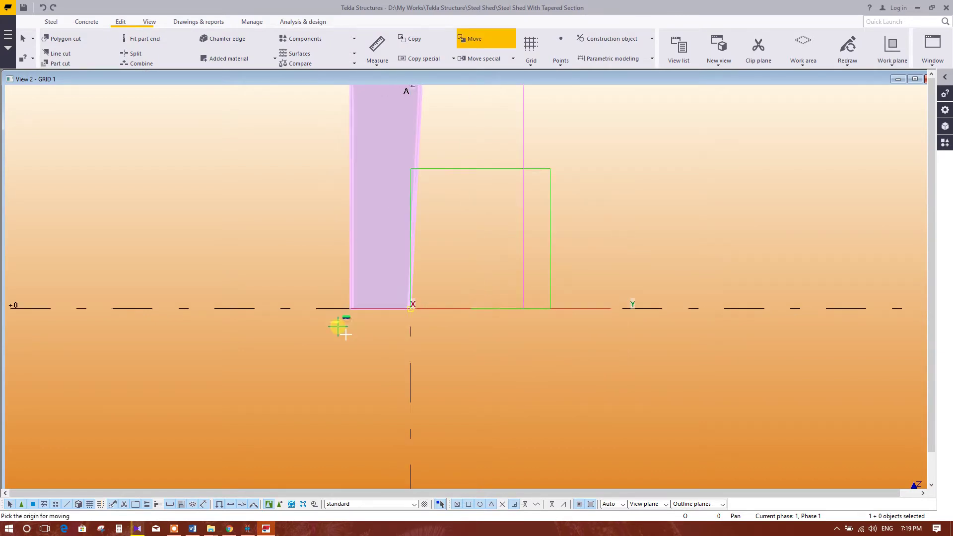
left_click(354, 304)
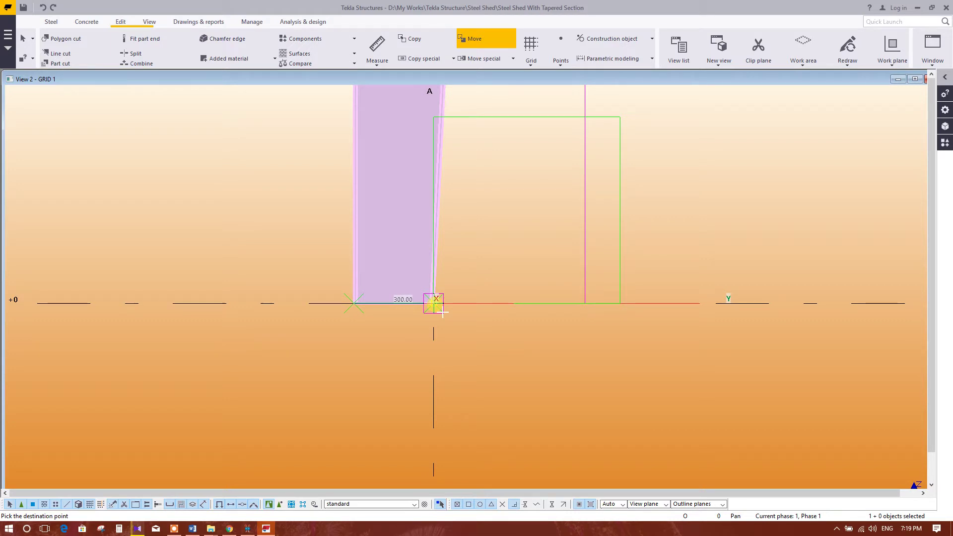
type("125")
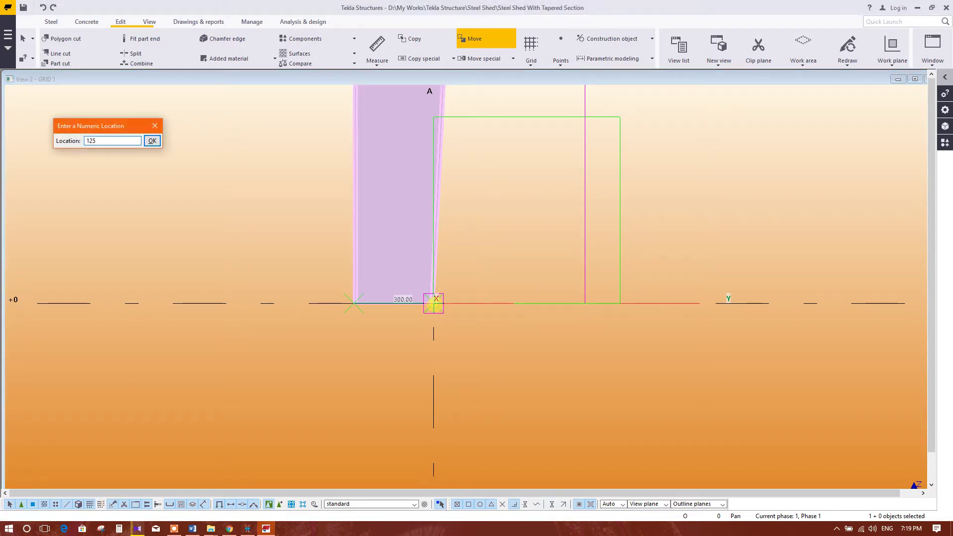
key("Return")
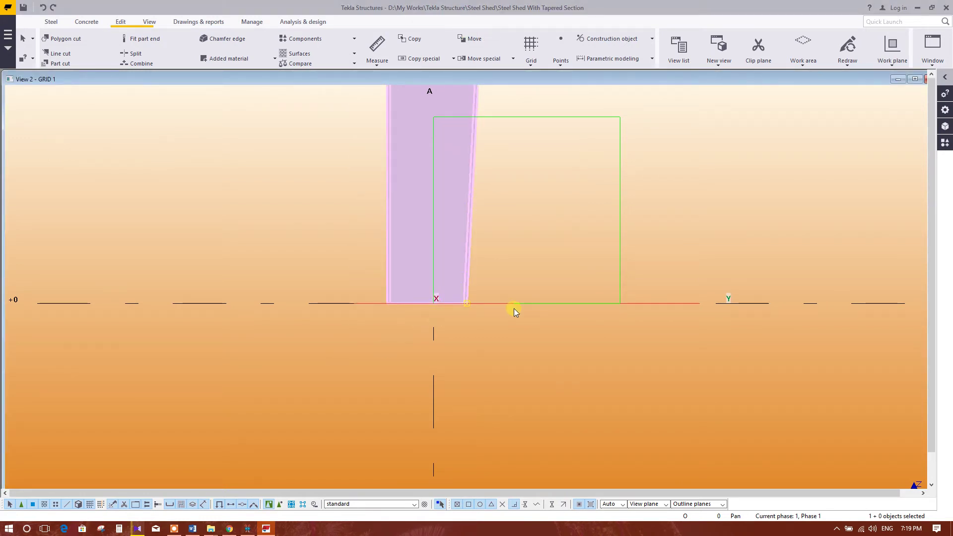
Move the tapered column another 50 mm horizontally, using its outer base corner as origin and its inner base corner as direction.
scroll(502, 335, "up", 2)
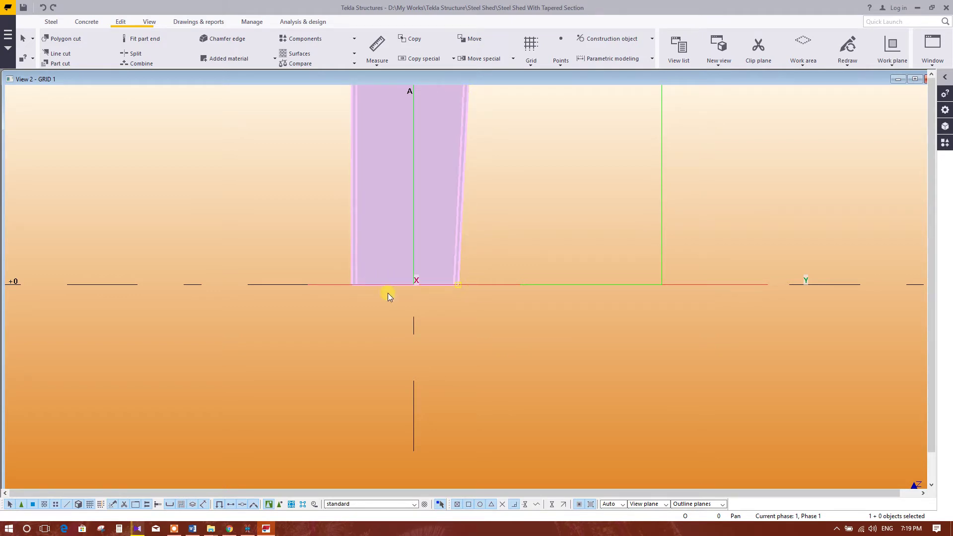
middle_click_drag(468, 303, 477, 307)
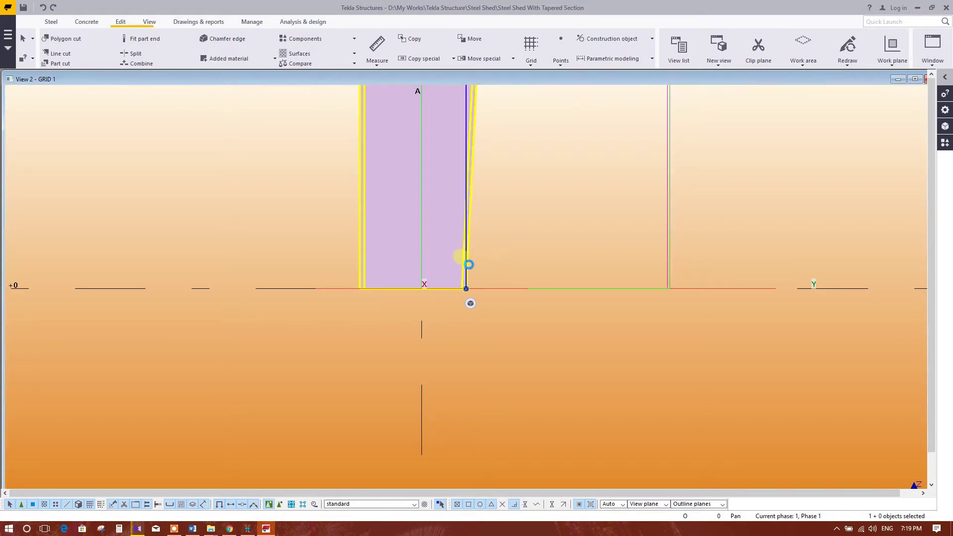
left_click(362, 268)
right_click(561, 183)
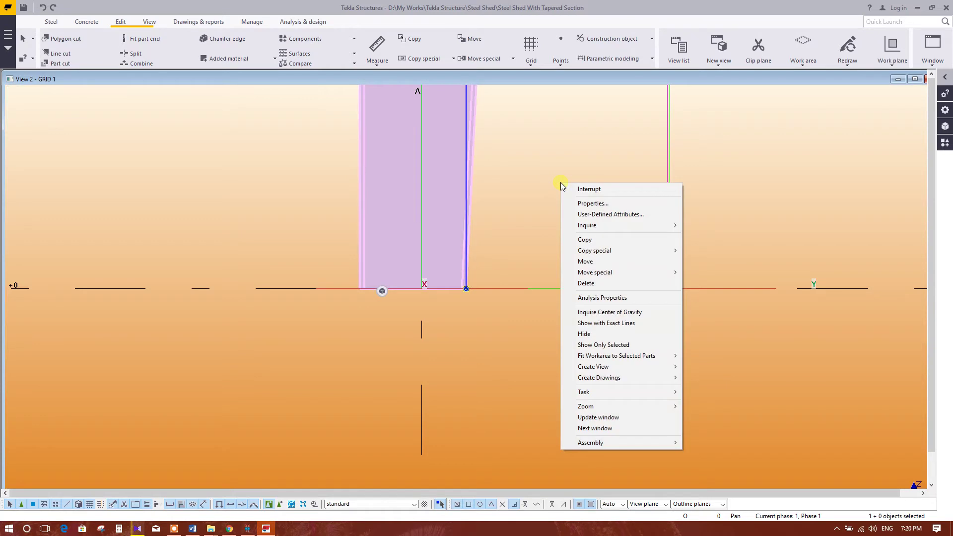
left_click(606, 260)
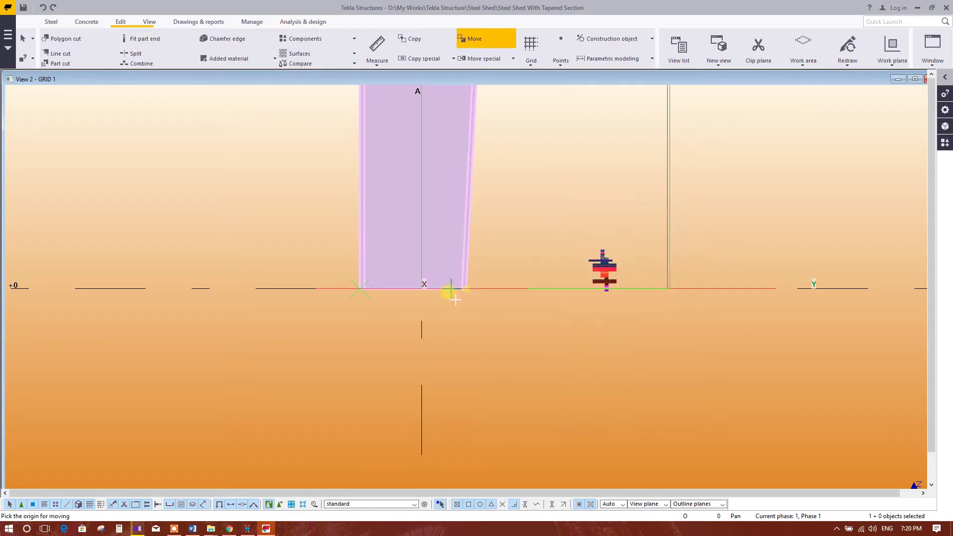
left_click(368, 299)
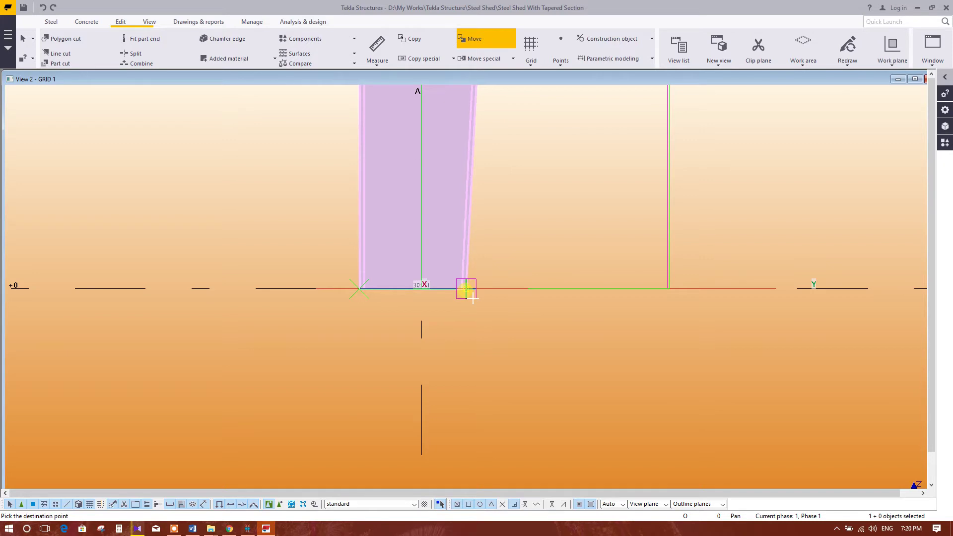
type("50")
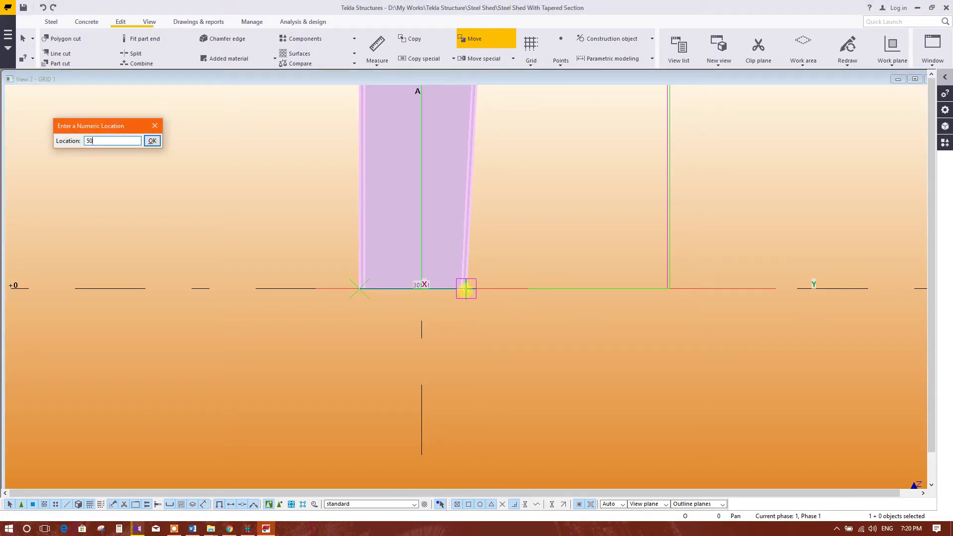
key("Return")
left_click(524, 305)
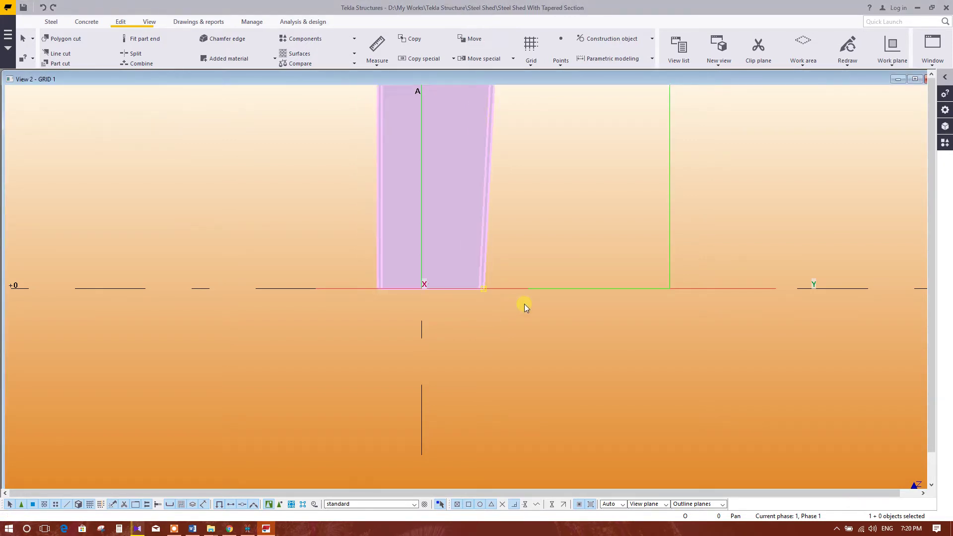
Check the moved column's position relative to grid line A at the +6000 level and along its full height.
scroll(489, 341, "down", 11)
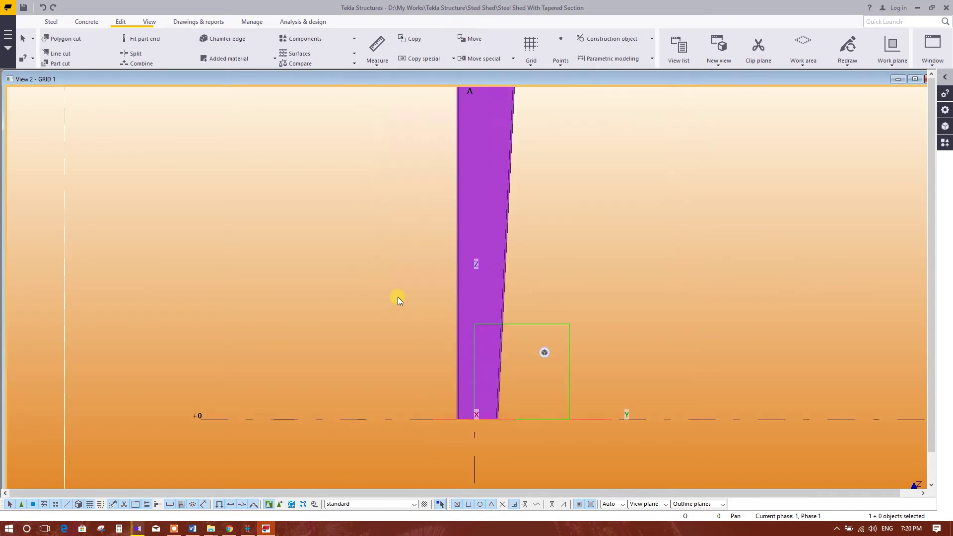
middle_click_drag(472, 261, 466, 414)
scroll(465, 397, "down", 3)
middle_click_drag(517, 236, 448, 229, "ctrl")
scroll(448, 226, "up", 5)
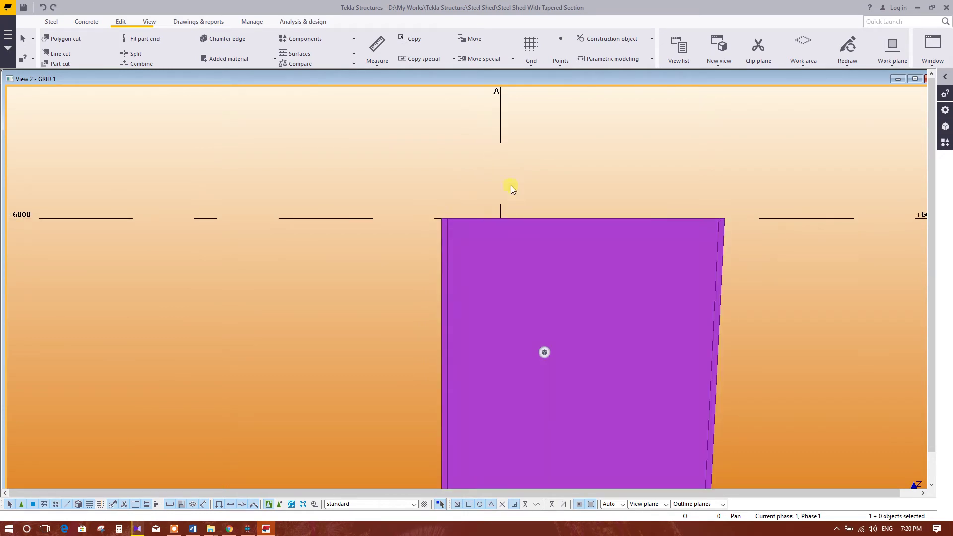
middle_click_drag(507, 162, 482, 245, "ctrl")
scroll(481, 242, "down", 3)
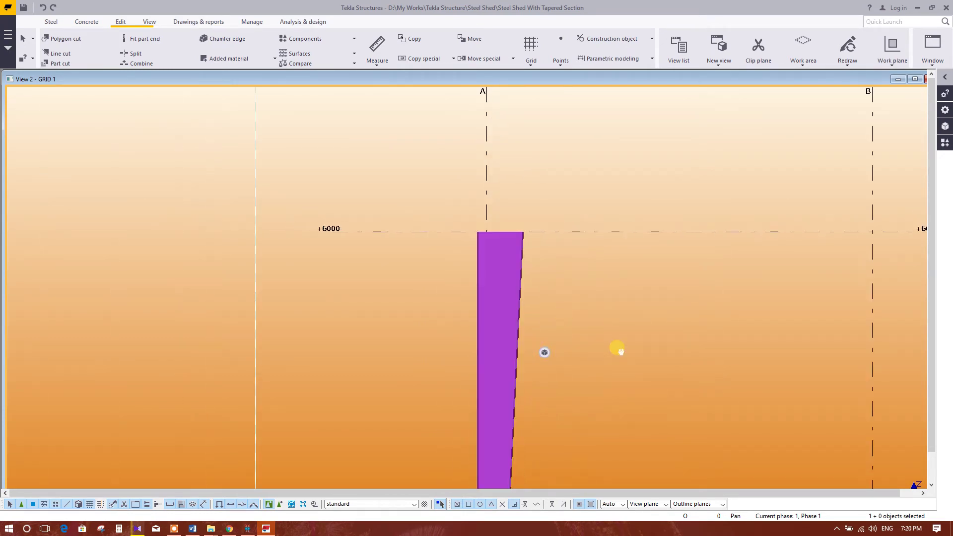
middle_click_drag(616, 348, 553, 258)
scroll(553, 258, "down", 1)
middle_click_drag(599, 316, 567, 304)
scroll(487, 223, "up", 1)
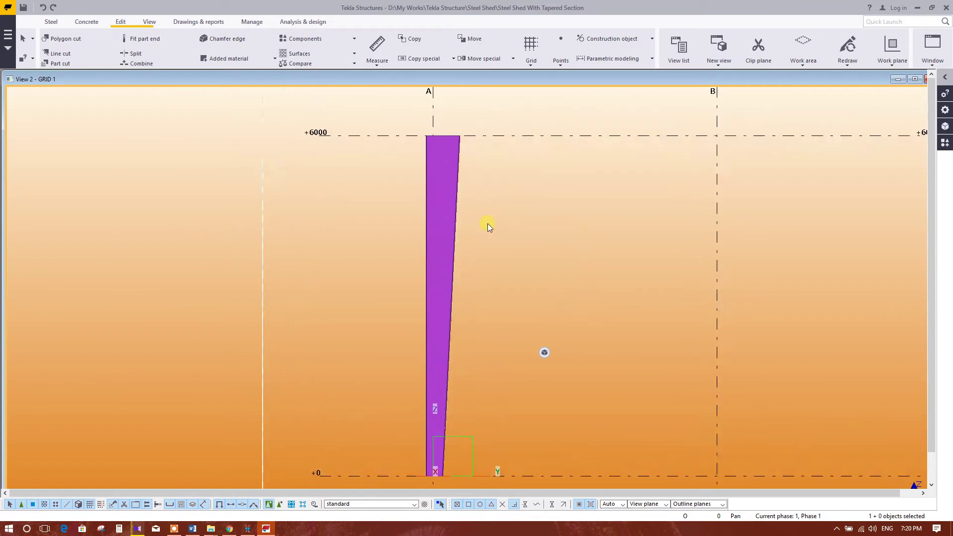
scroll(487, 226, "down", 1)
middle_click_drag(621, 324, 568, 352)
middle_click_drag(545, 252, 504, 350)
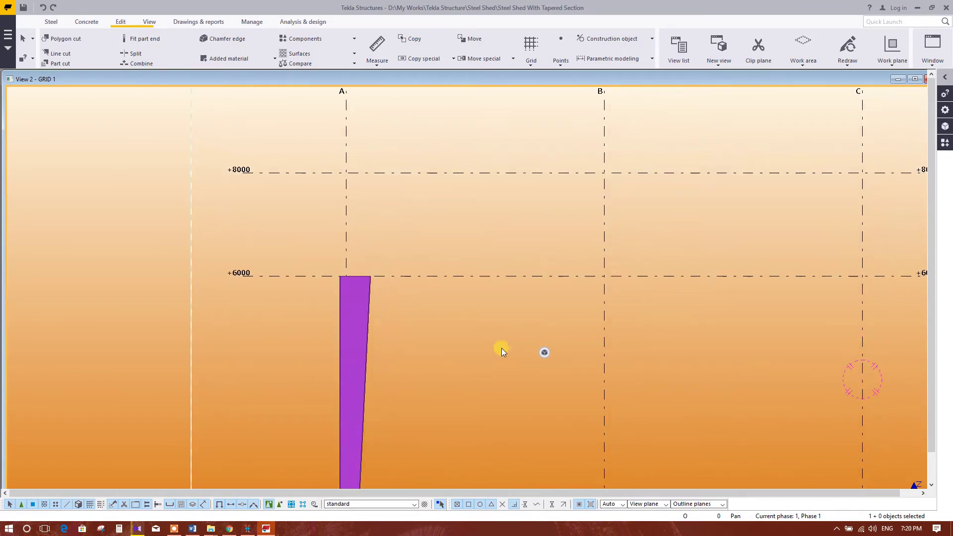
Model a steel beam across the column top at +6000, from the outer top corner to the inner top corner.
scroll(339, 316, "up", 1)
scroll(348, 287, "up", 7)
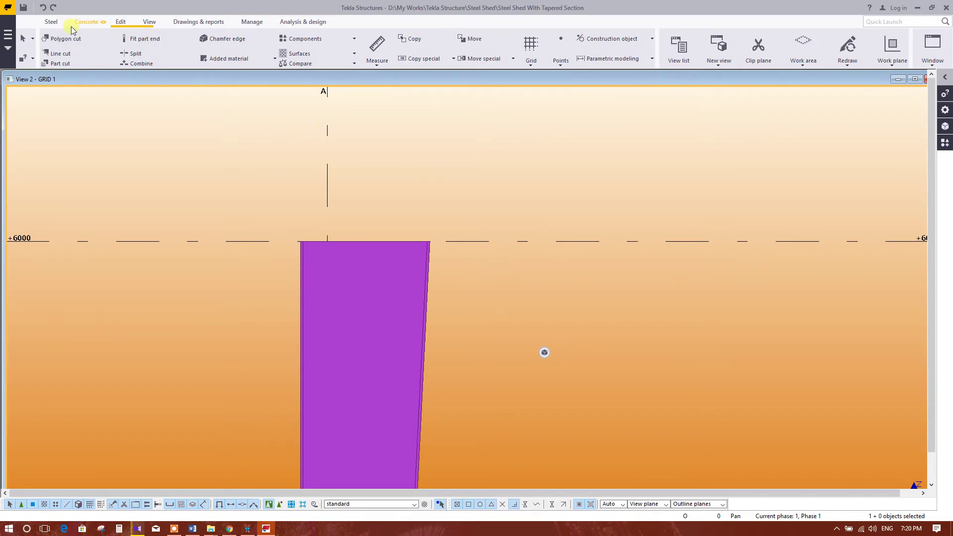
scroll(65, 27, "down", 3)
scroll(89, 21, "up", 2)
left_click(55, 22)
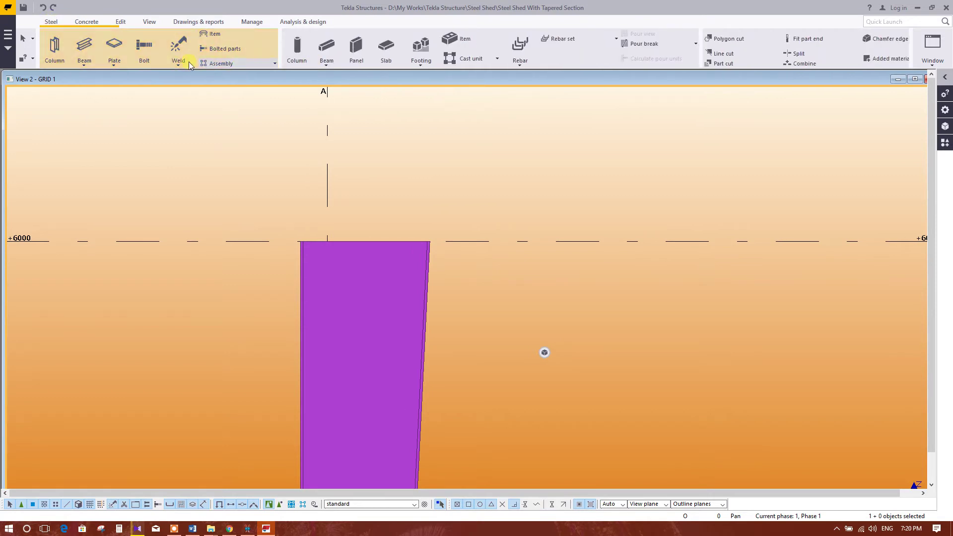
left_click(84, 46)
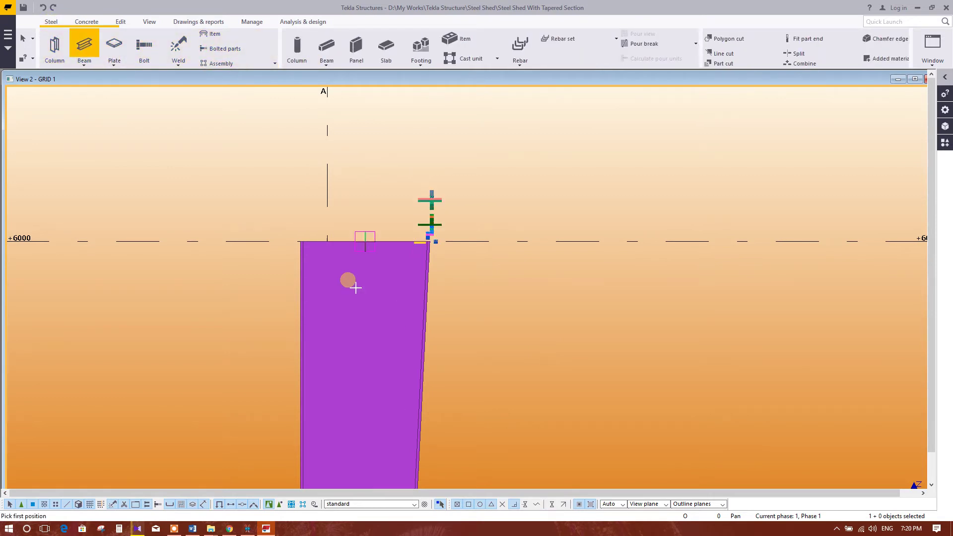
scroll(307, 251, "up", 3)
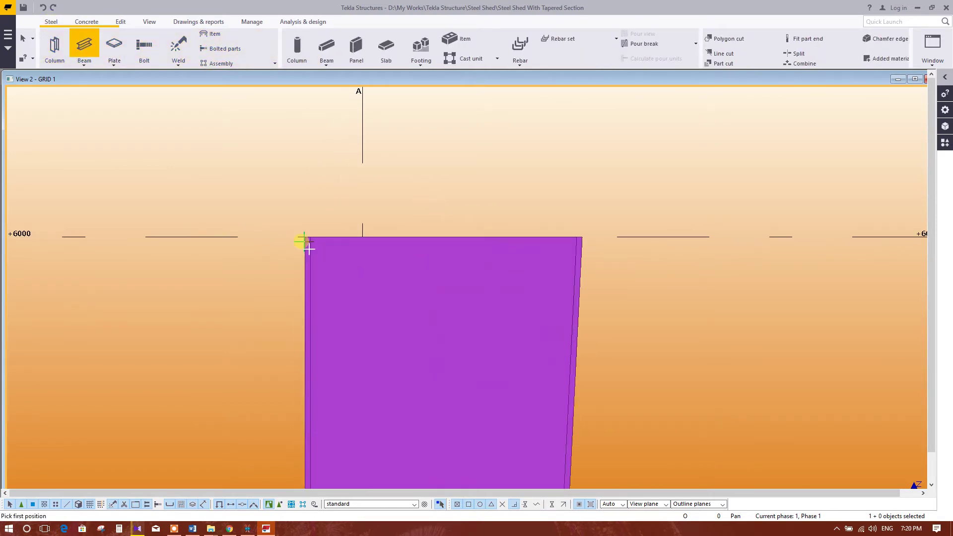
left_click(301, 242)
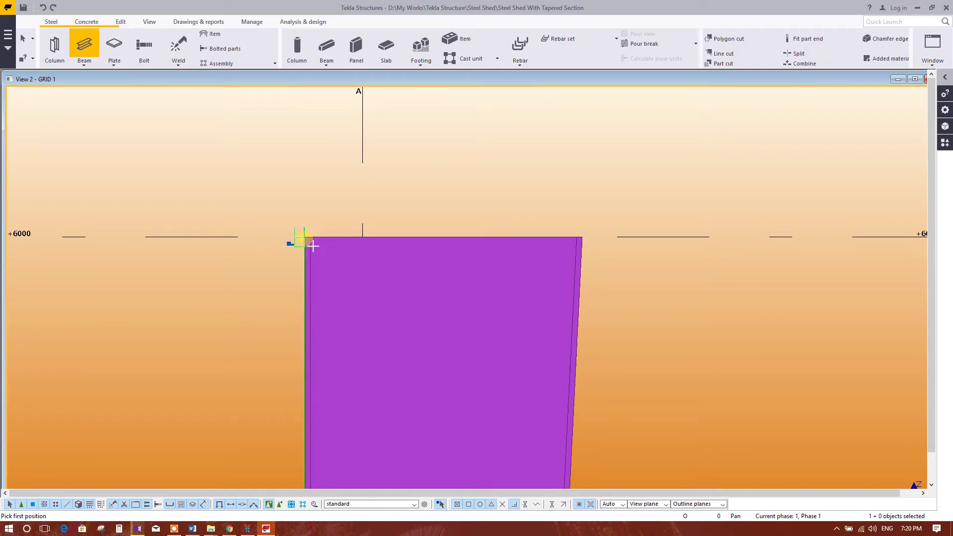
left_click(581, 237)
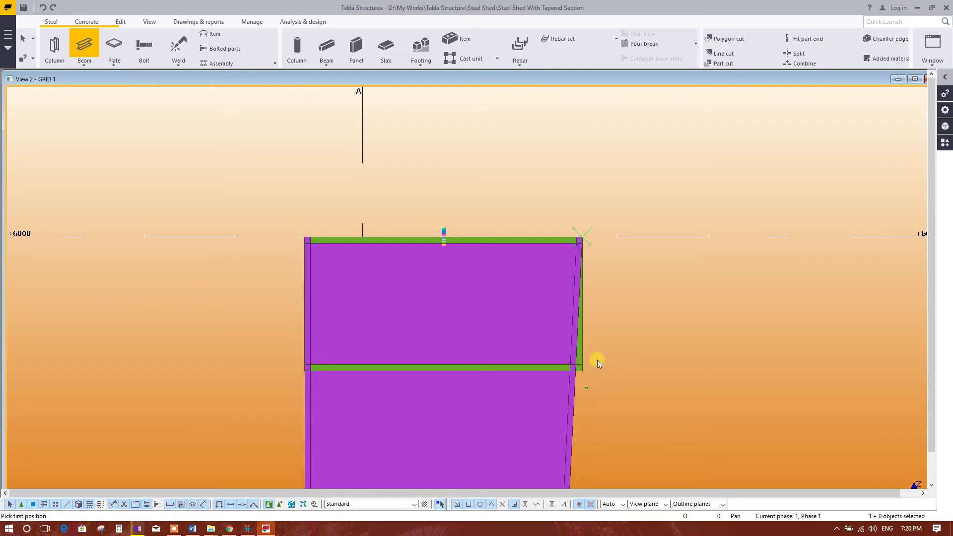
key("Escape")
Open the properties of the beam across the column top, keeping the beam in view.
double_click(585, 338)
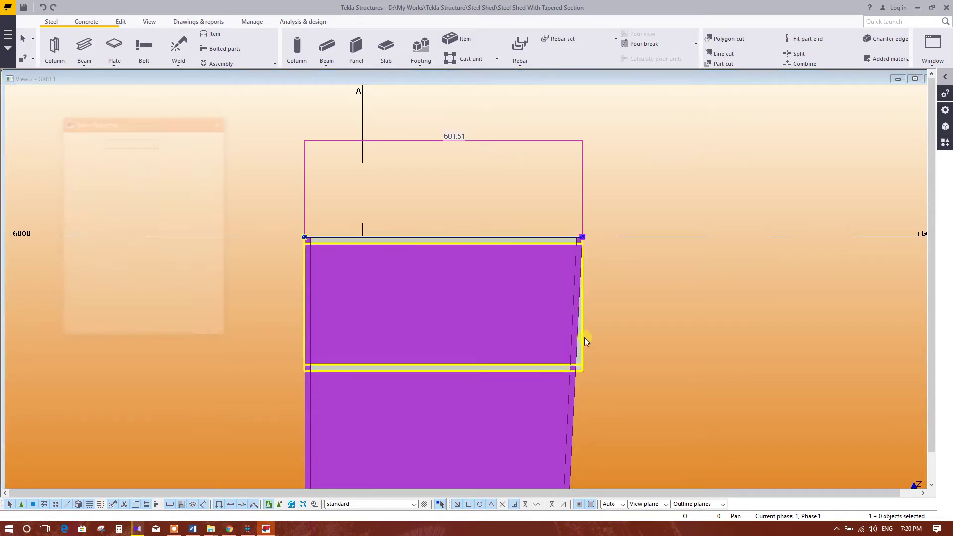
left_click_drag(186, 119, 717, 121)
left_click_drag(669, 244, 621, 233)
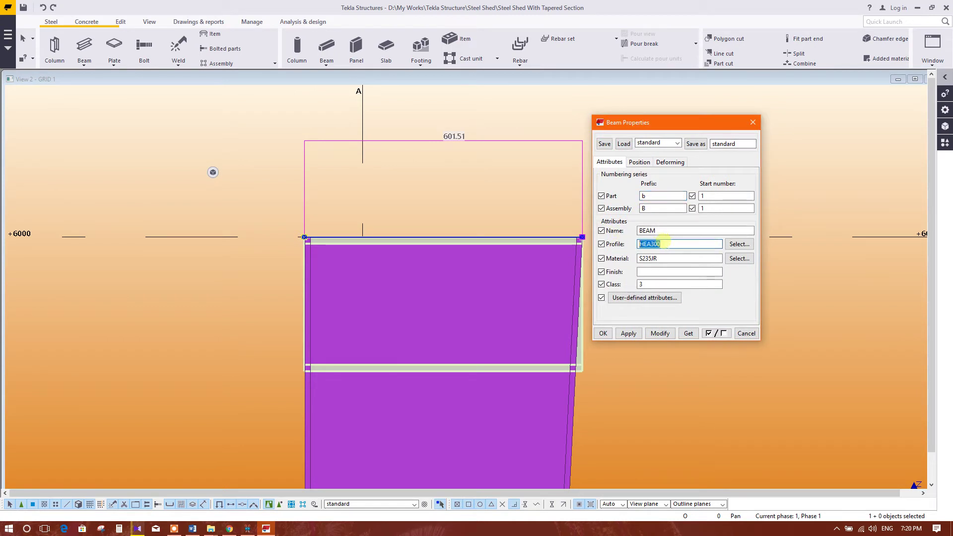
Try to change the profile of the beam across the column top to PL12.
left_click(670, 244)
double_click(646, 243)
left_click(692, 244)
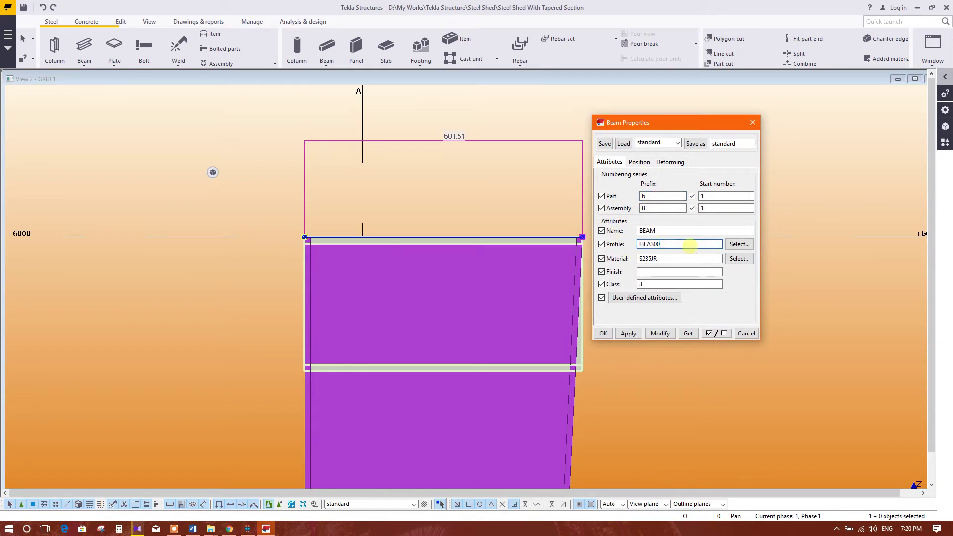
left_click_drag(691, 244, 625, 243)
left_click(663, 244)
type("PL")
type("12")
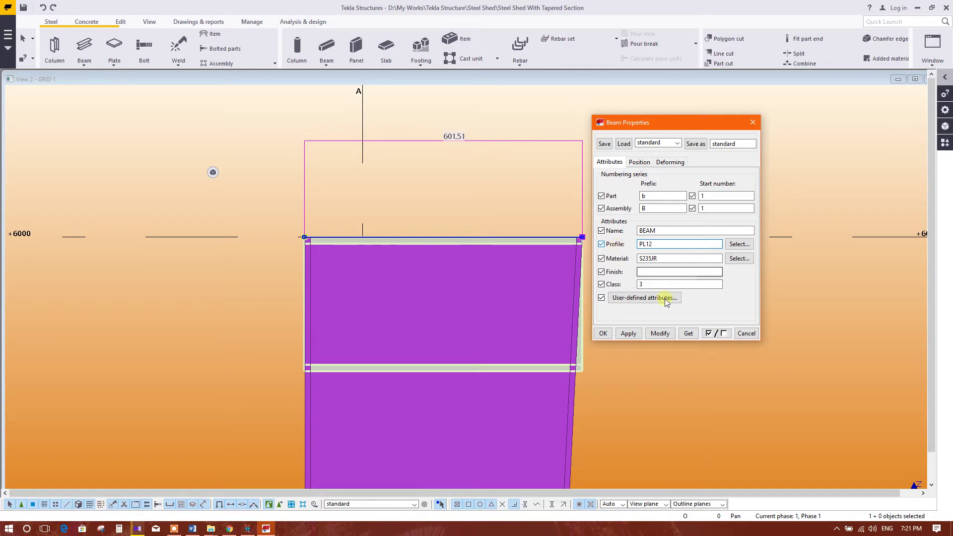
left_click(669, 333)
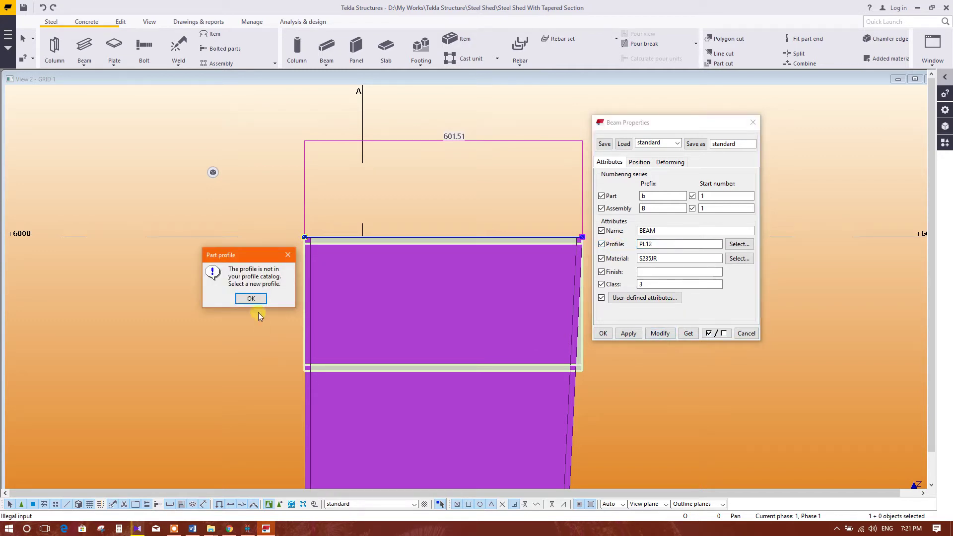
left_click(251, 298)
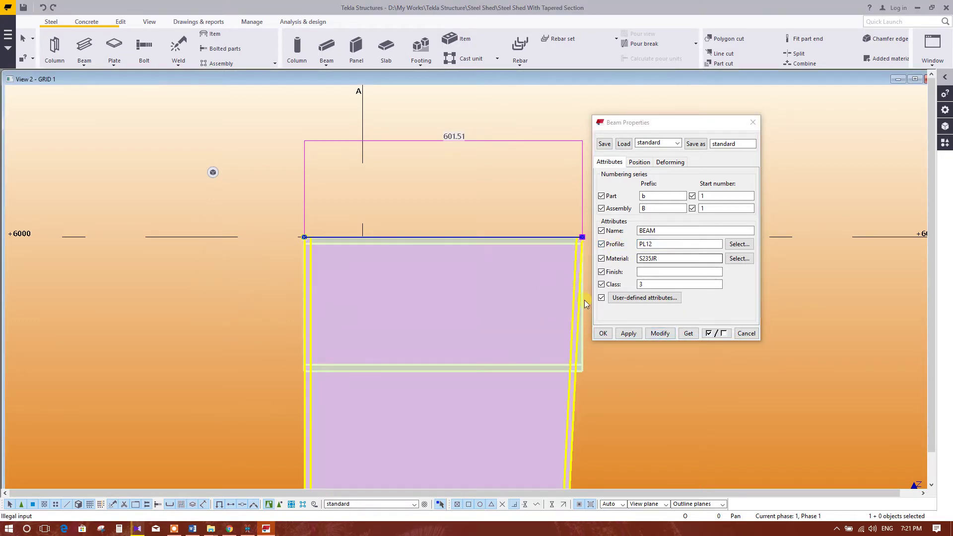
Choose the PL profile from the rectangular sections in the profile catalog for the column-top beam.
left_click(740, 244)
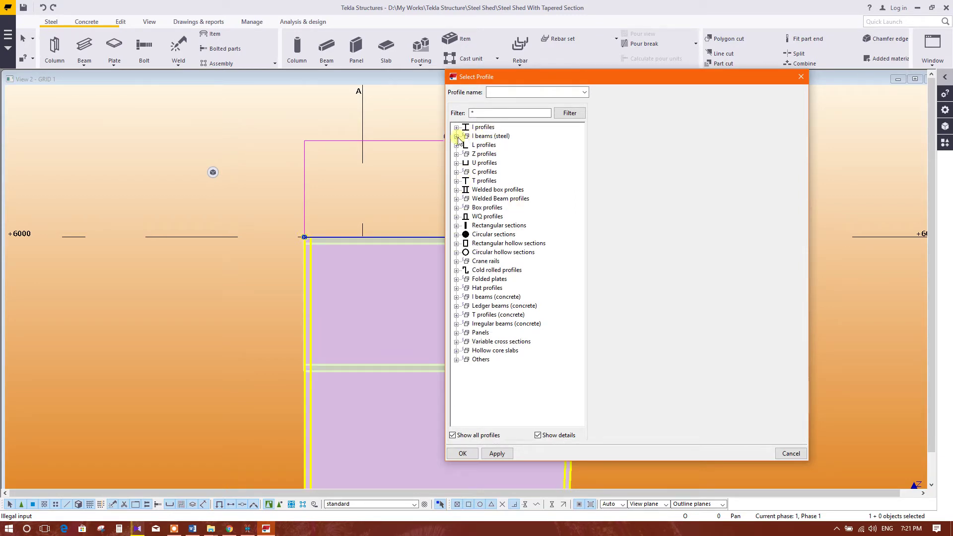
left_click(456, 225)
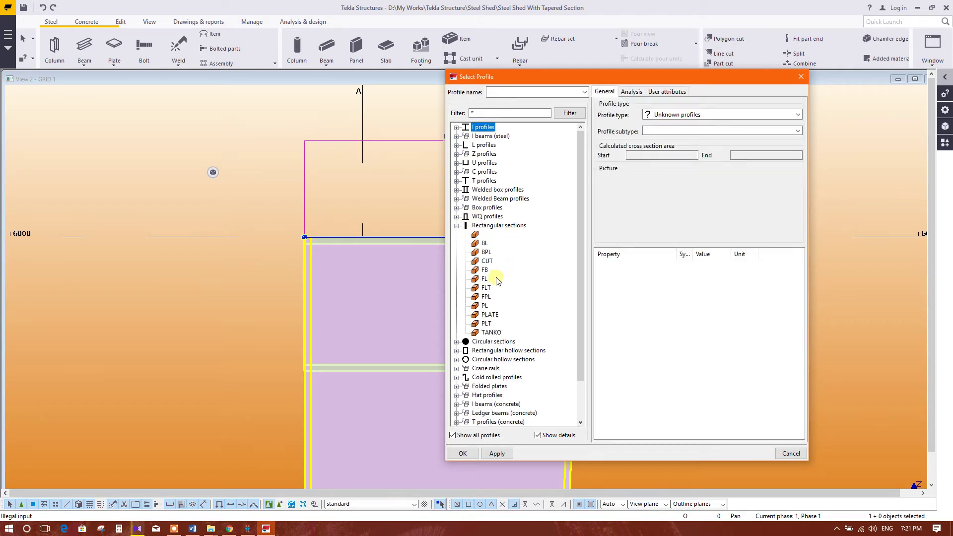
left_click(485, 306)
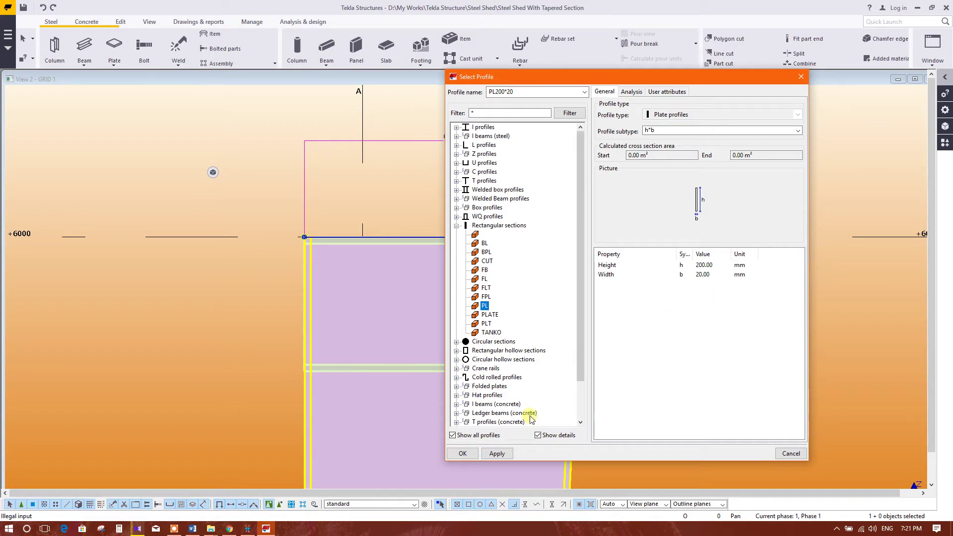
left_click(463, 454)
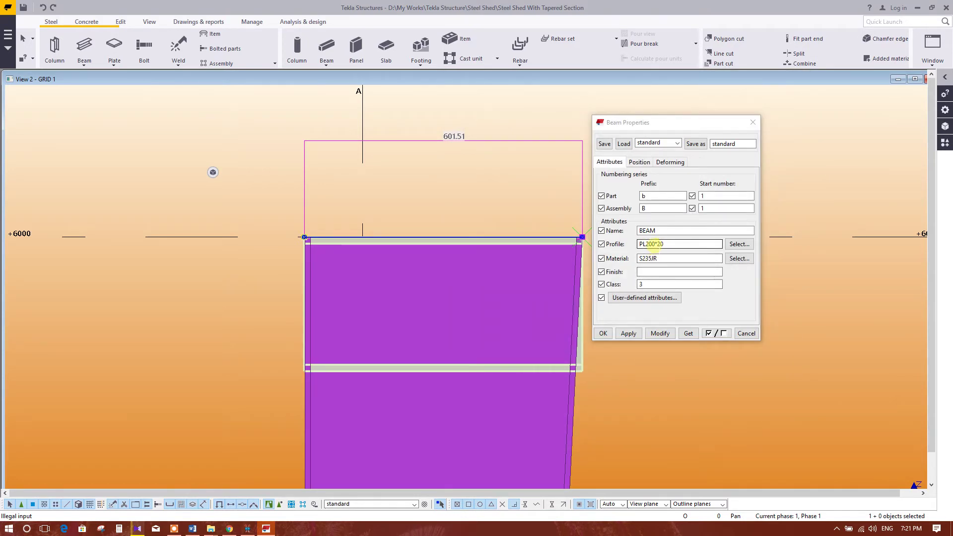
Set the column-top beam's profile to PL300*12 and apply it to the model.
left_click_drag(655, 243, 646, 244)
type("3")
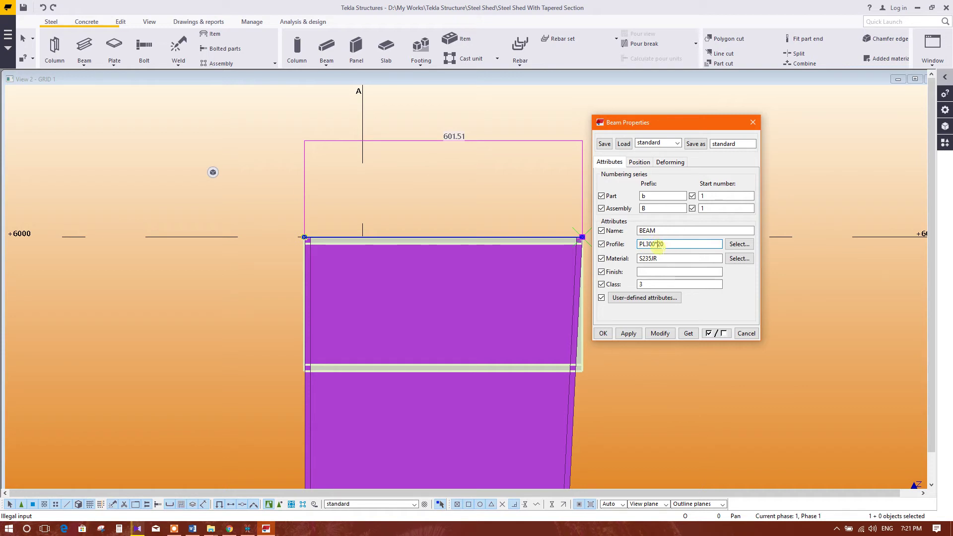
double_click(664, 244)
type("12")
left_click(660, 333)
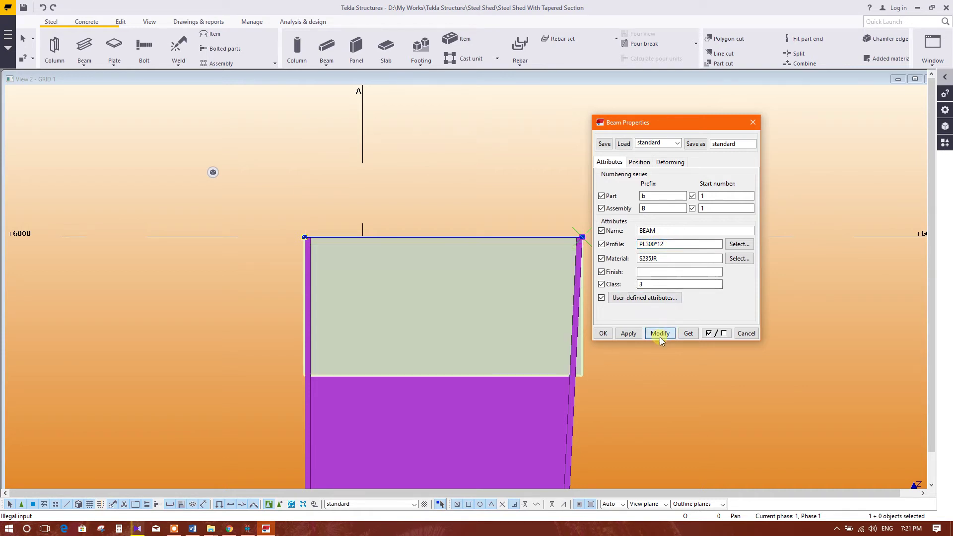
left_click(606, 334)
left_click(608, 335)
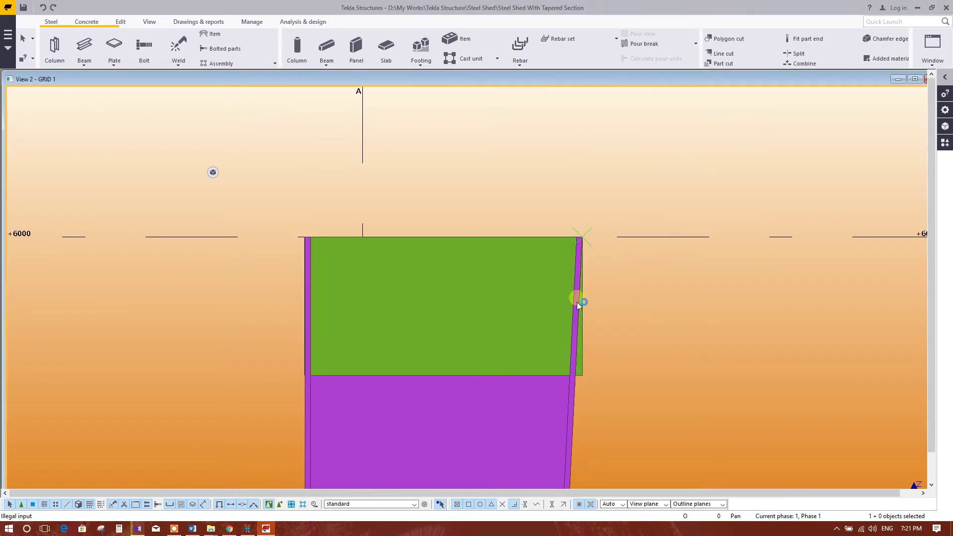
Bring up View 1 - 3d and maximize it.
middle_click_drag(582, 321, 588, 324)
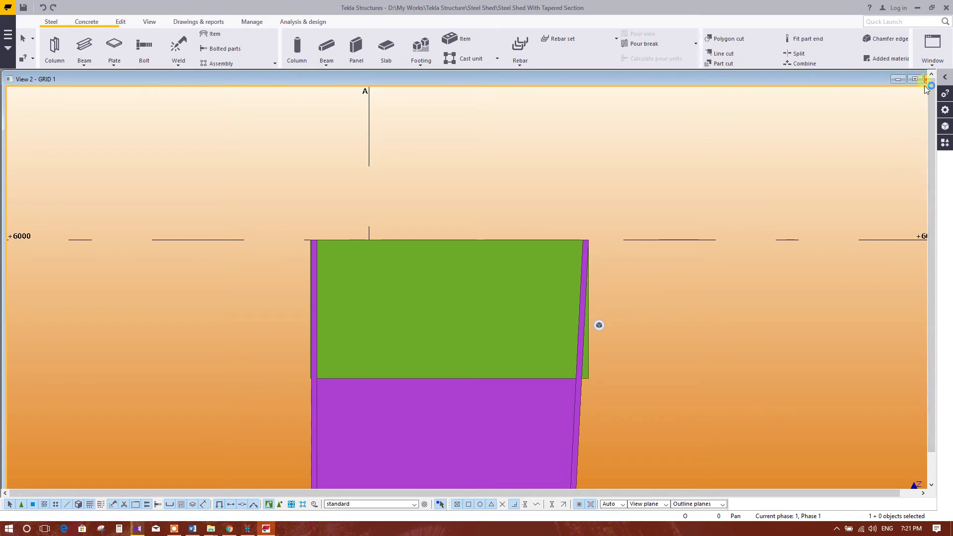
left_click(945, 110)
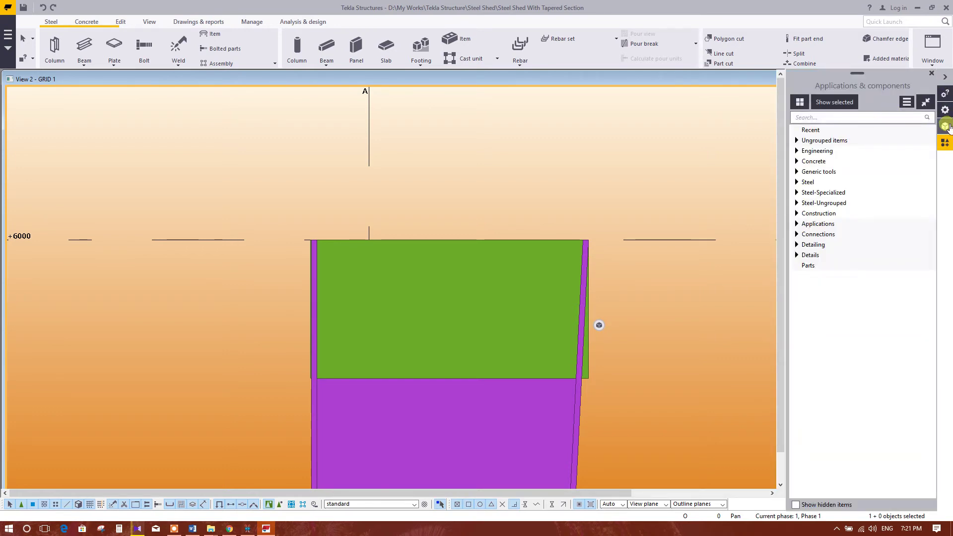
left_click(933, 47)
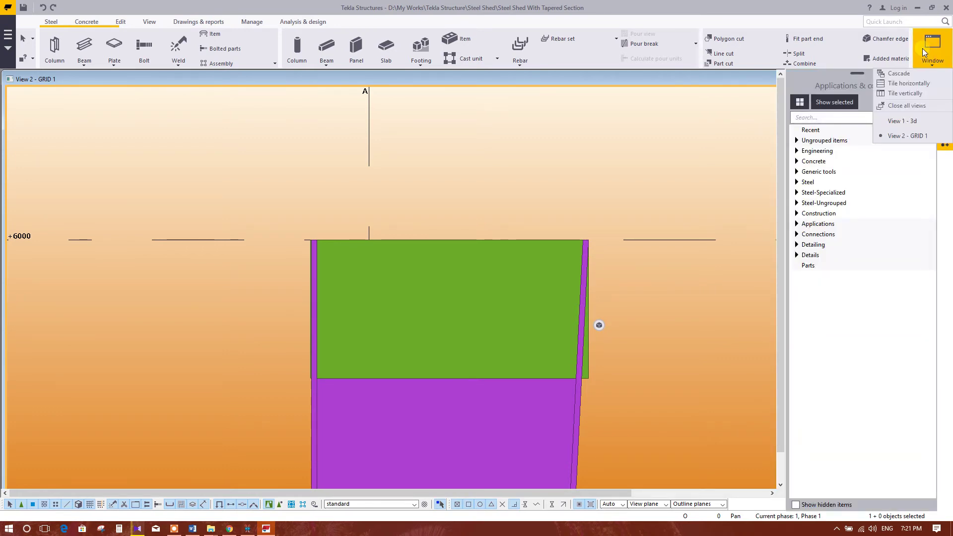
left_click(903, 121)
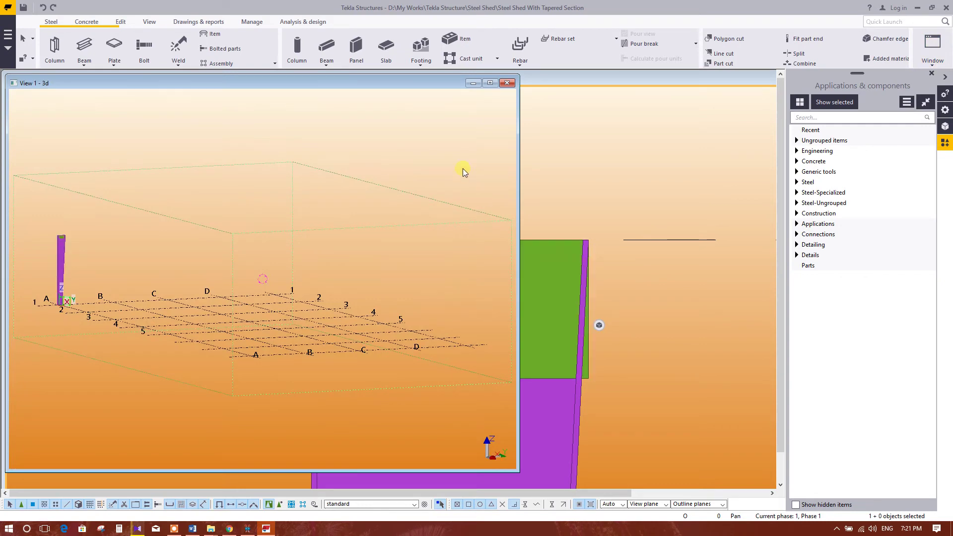
left_click(490, 83)
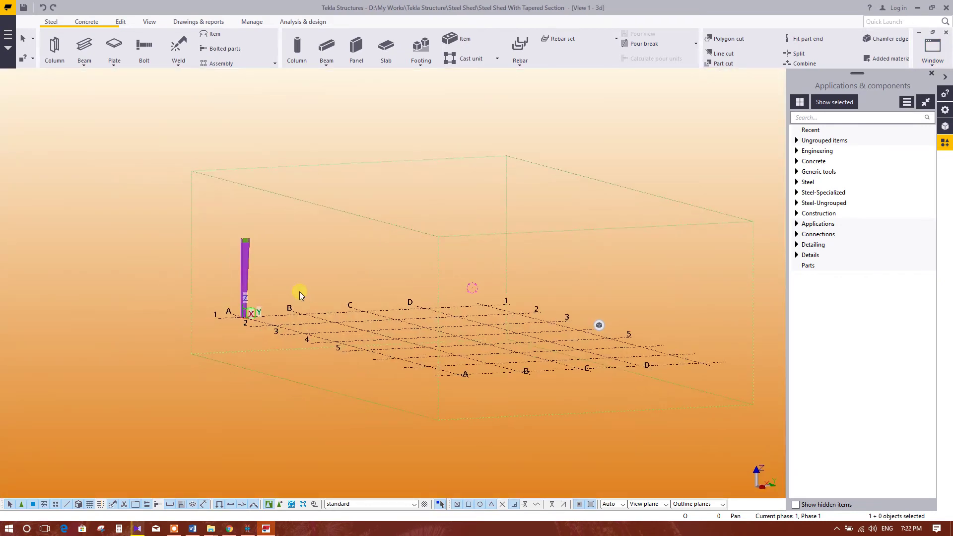
Examine the orientation of the plate at the top of the tapered column from different angles in 3D.
scroll(243, 252, "up", 3)
scroll(246, 258, "up", 2)
middle_click_drag(271, 284, 413, 347)
scroll(260, 278, "down", 1)
scroll(333, 248, "up", 2)
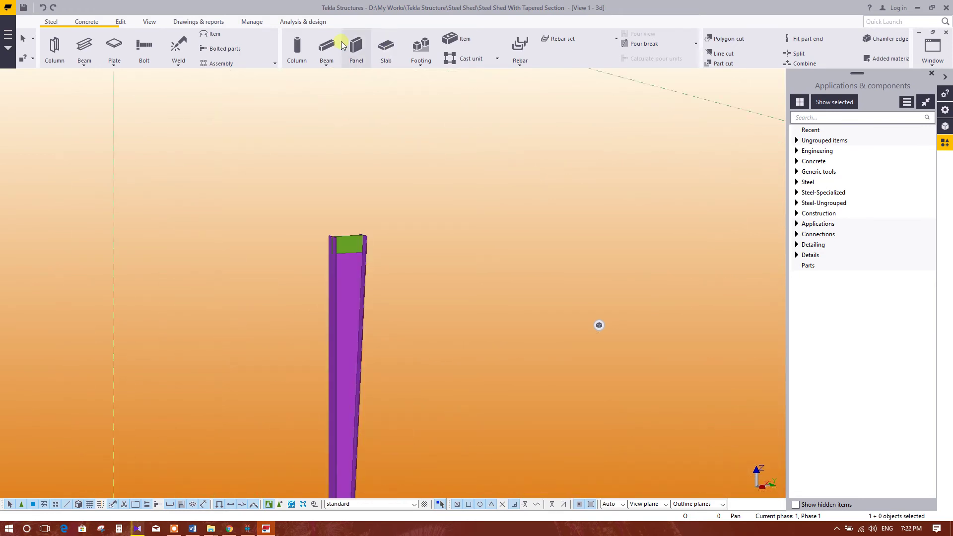
left_click(155, 25)
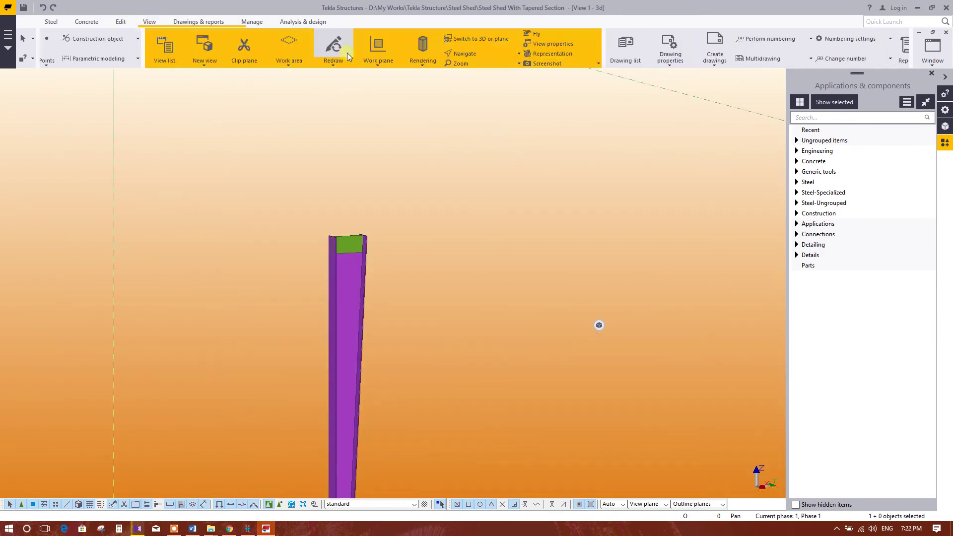
left_click(370, 52)
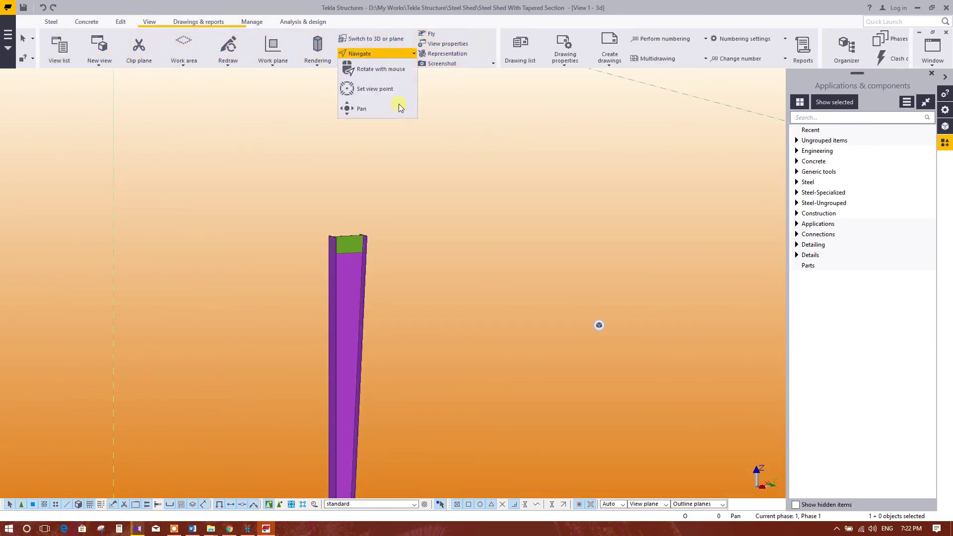
left_click(392, 73)
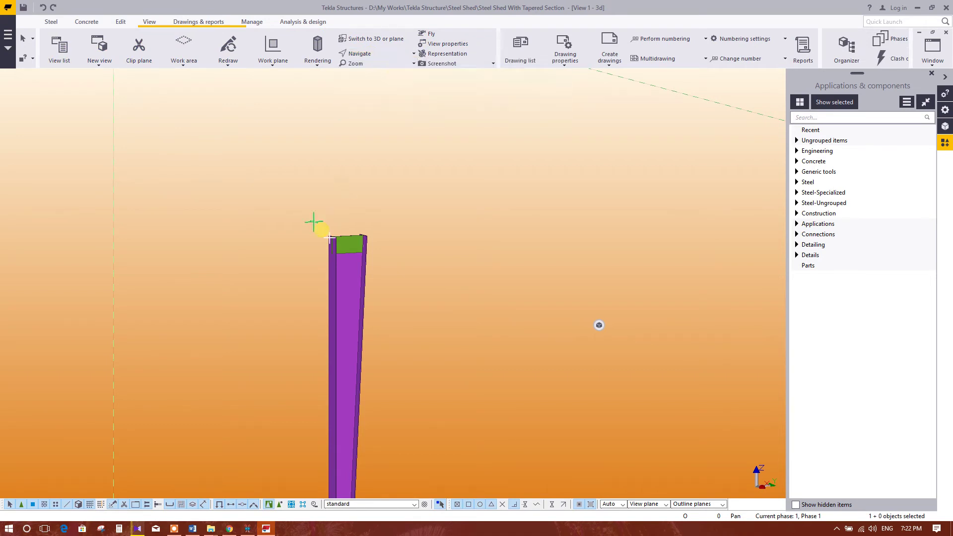
left_click_drag(353, 259, 335, 231)
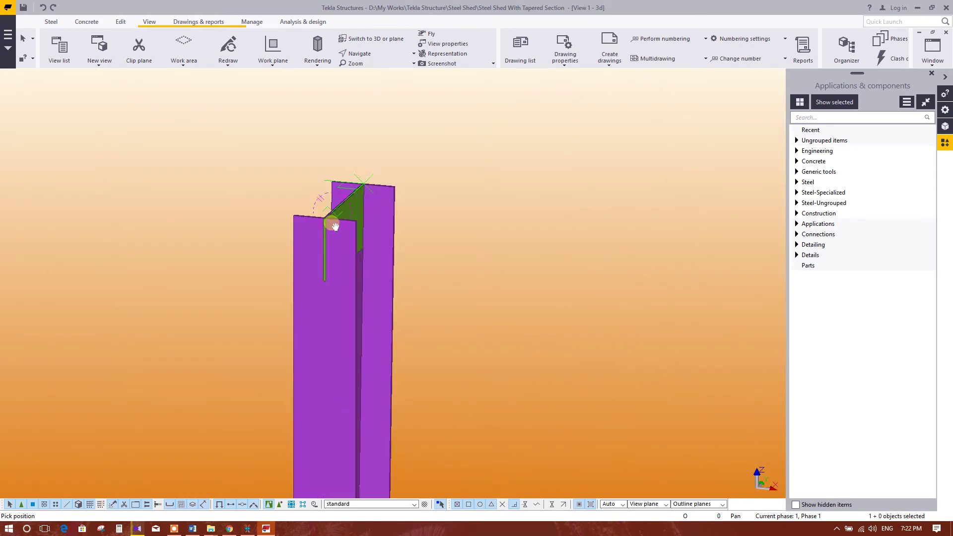
scroll(334, 233, "up", 2)
scroll(343, 236, "up", 1)
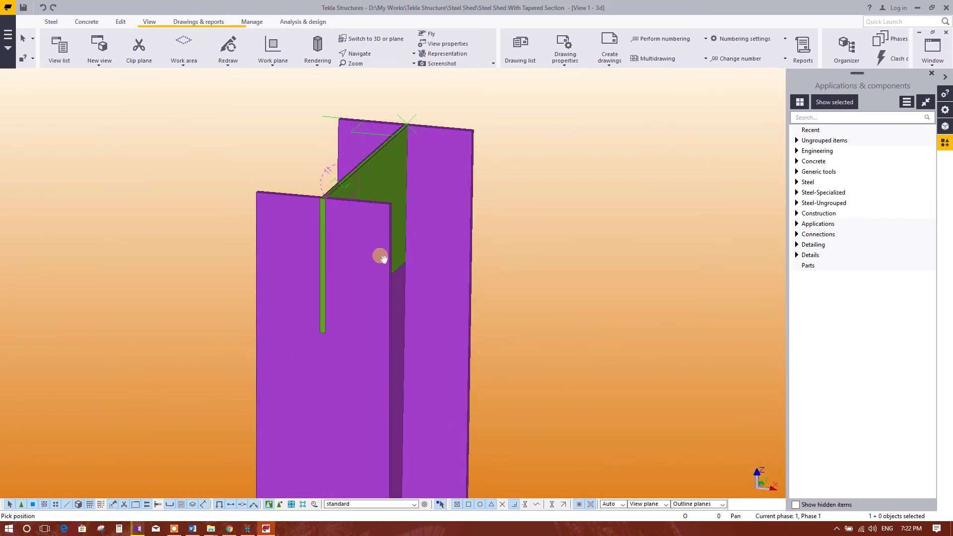
key("Escape")
Set the column-top plate's rotation to Front so it lies flat across the column, and apply the change.
left_click(381, 165)
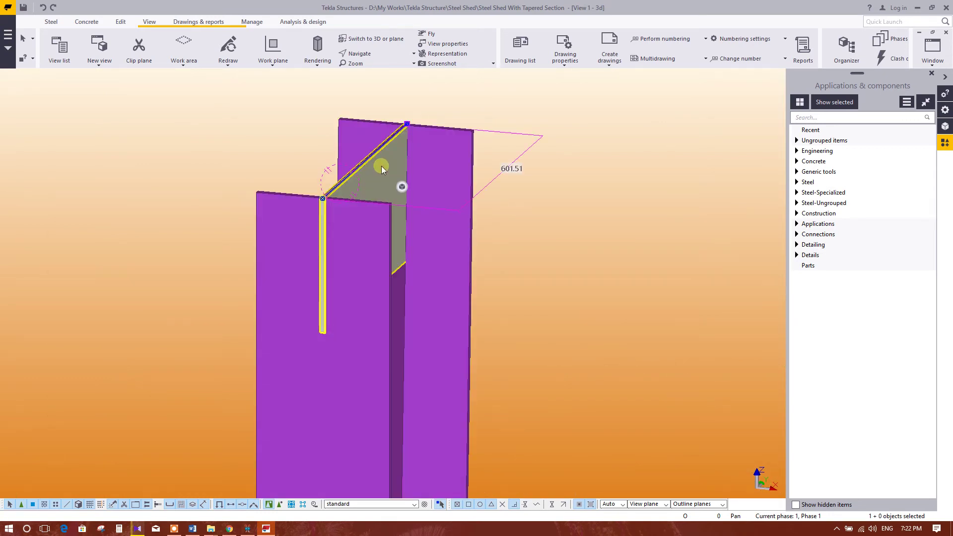
double_click(382, 166)
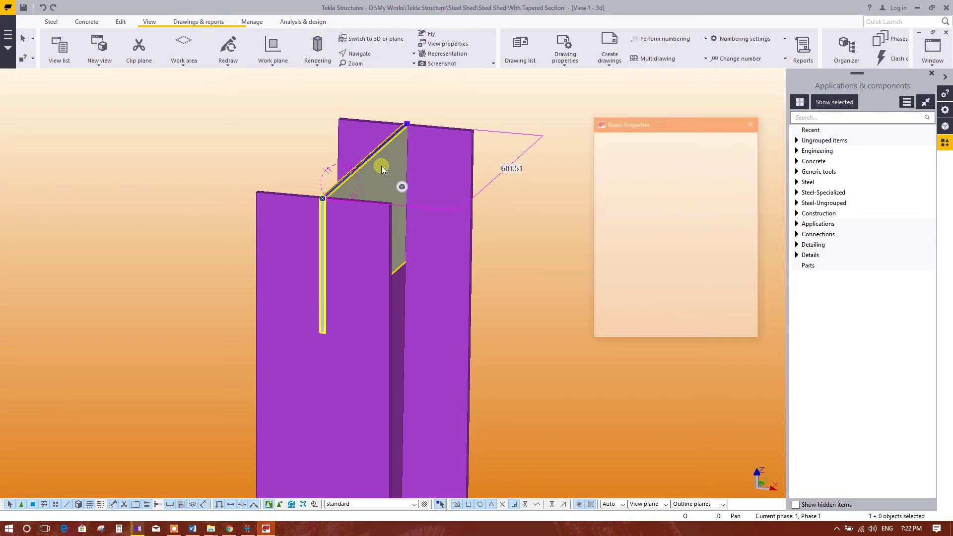
left_click_drag(634, 123, 638, 162)
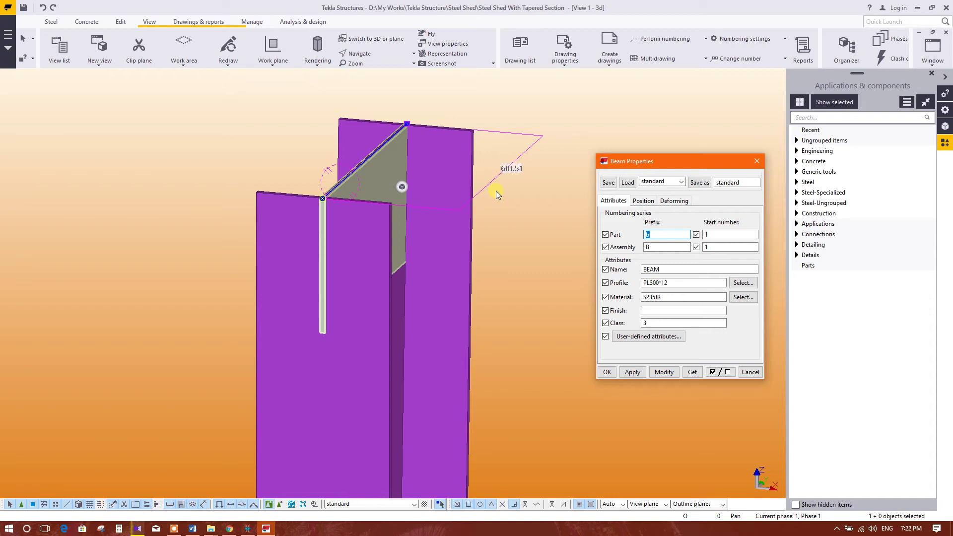
left_click(642, 201)
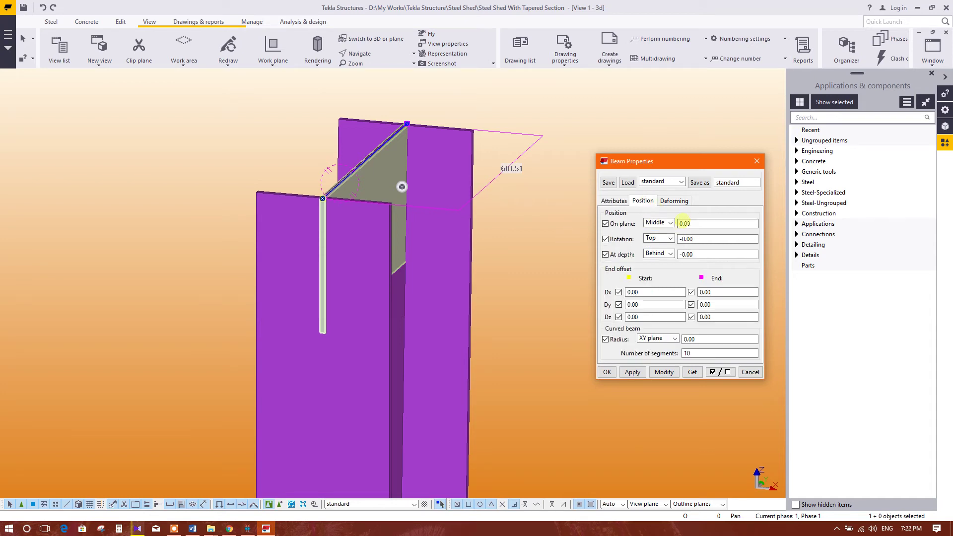
left_click(670, 239)
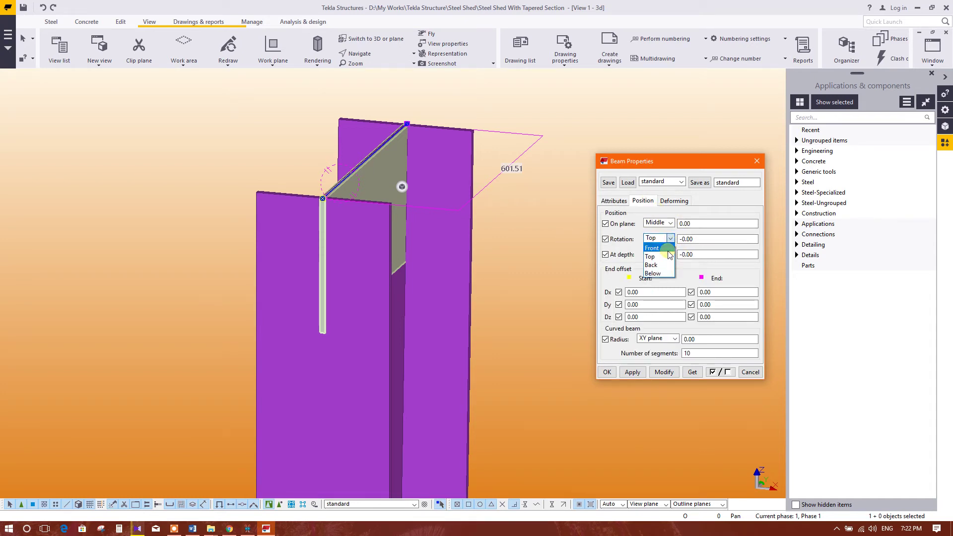
left_click(651, 248)
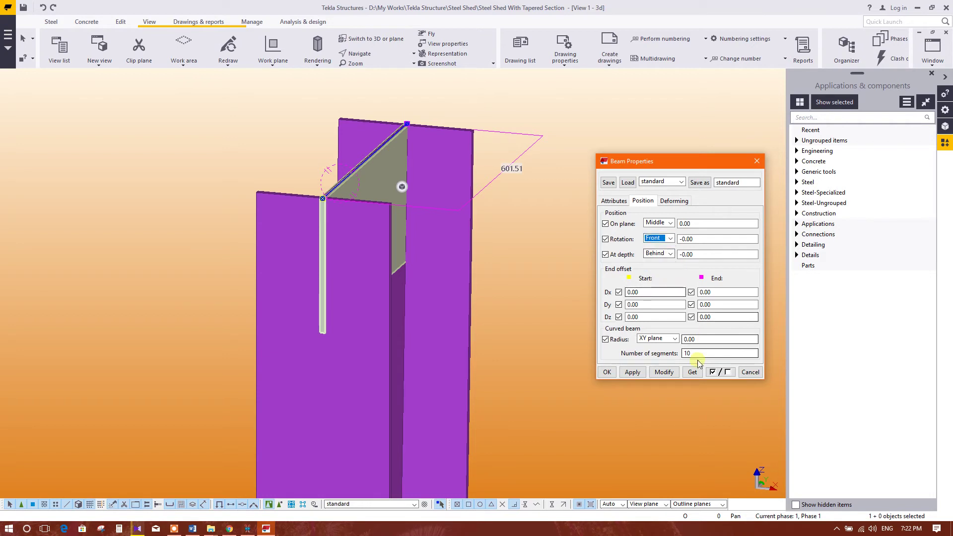
left_click(664, 372)
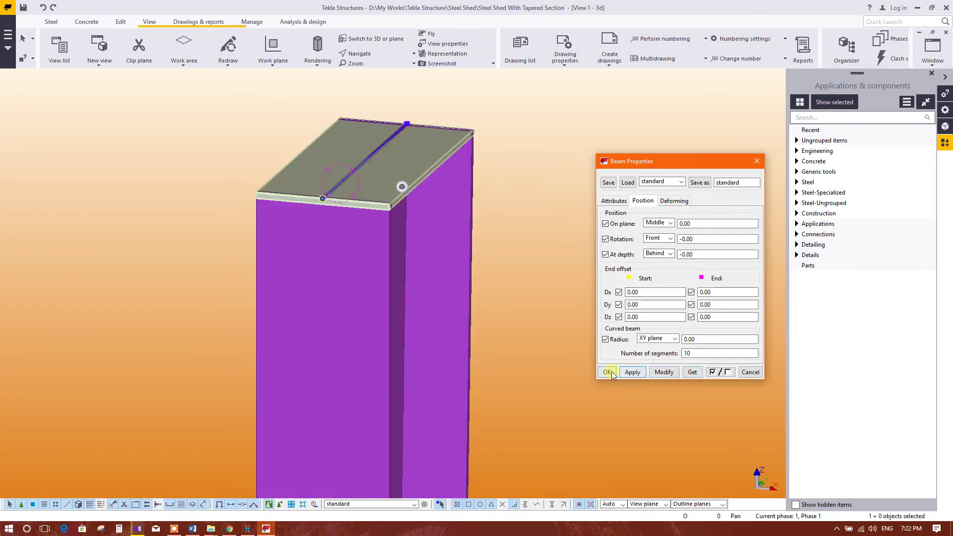
left_click(607, 372)
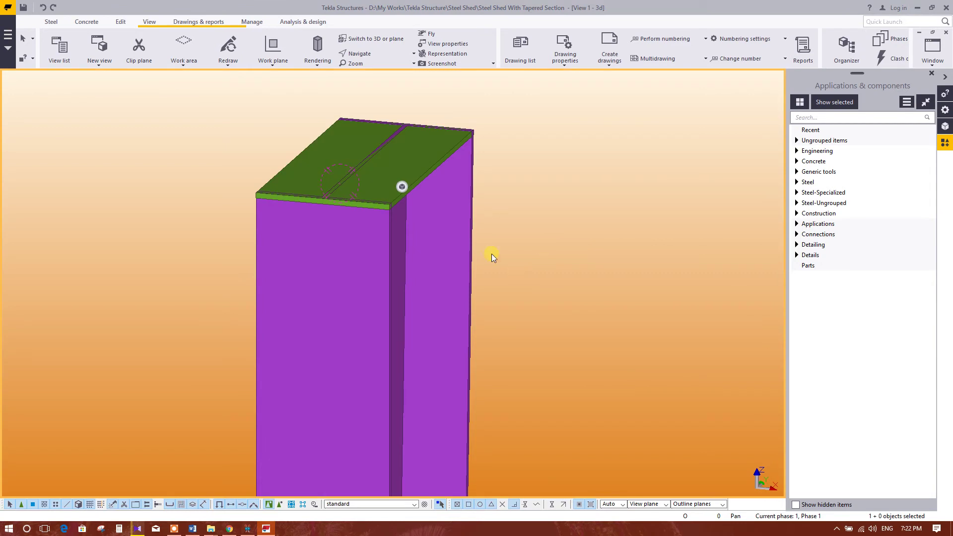
Set the cap plate's depth position to Front so it sits on top of the tapered column, and apply the change.
left_click(432, 165)
left_click(546, 179)
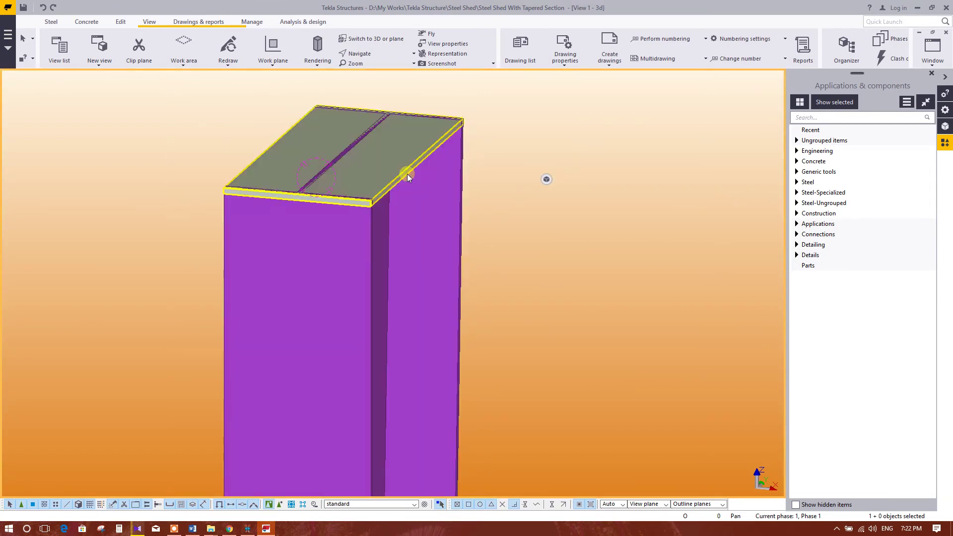
left_click(427, 151)
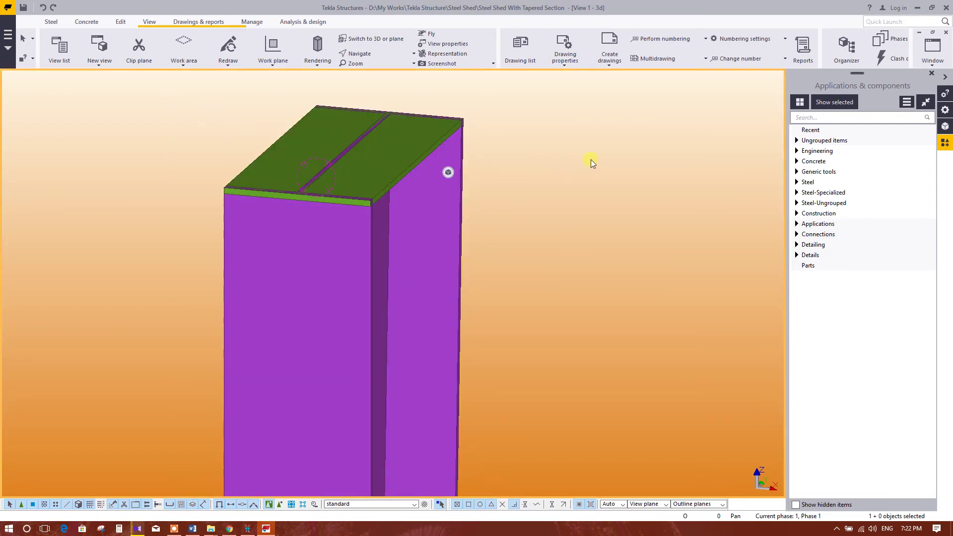
left_click(434, 143)
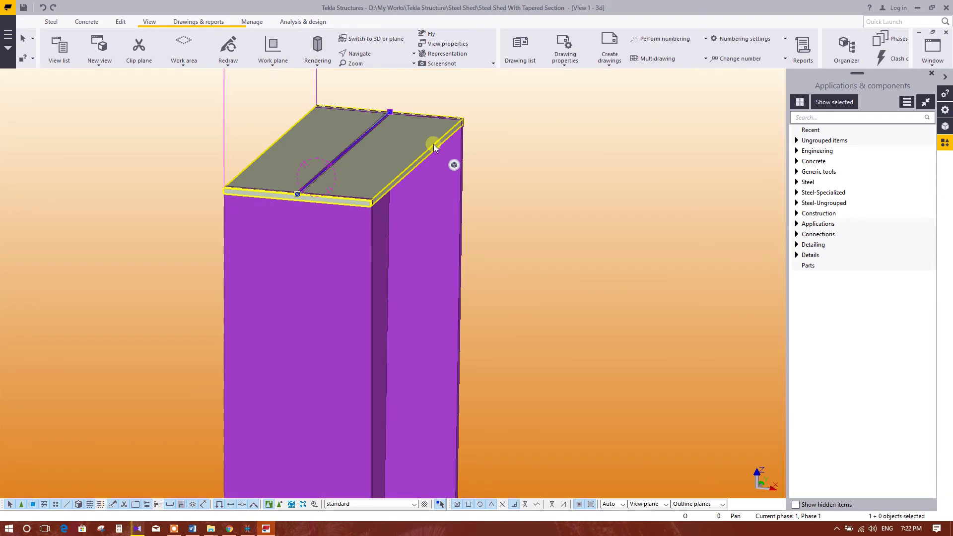
double_click(434, 144)
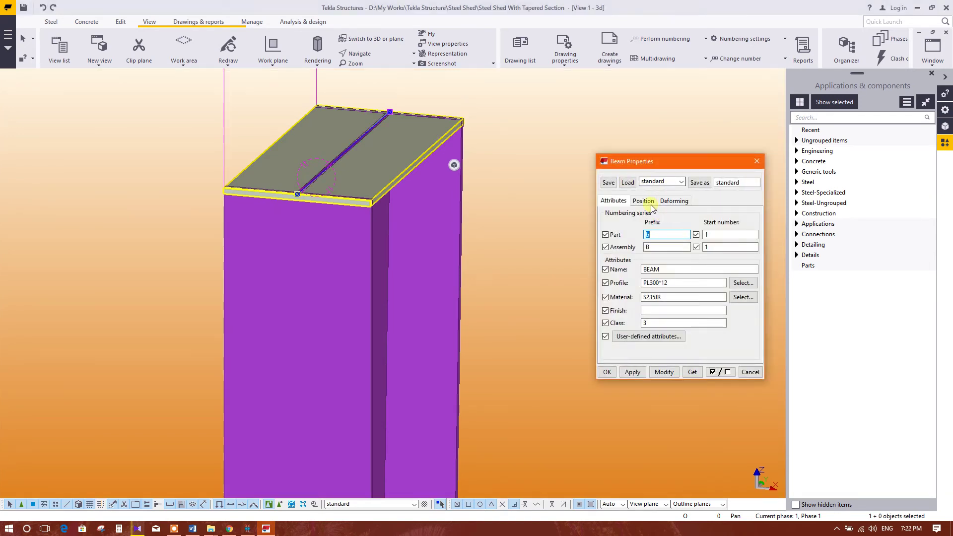
left_click(652, 207)
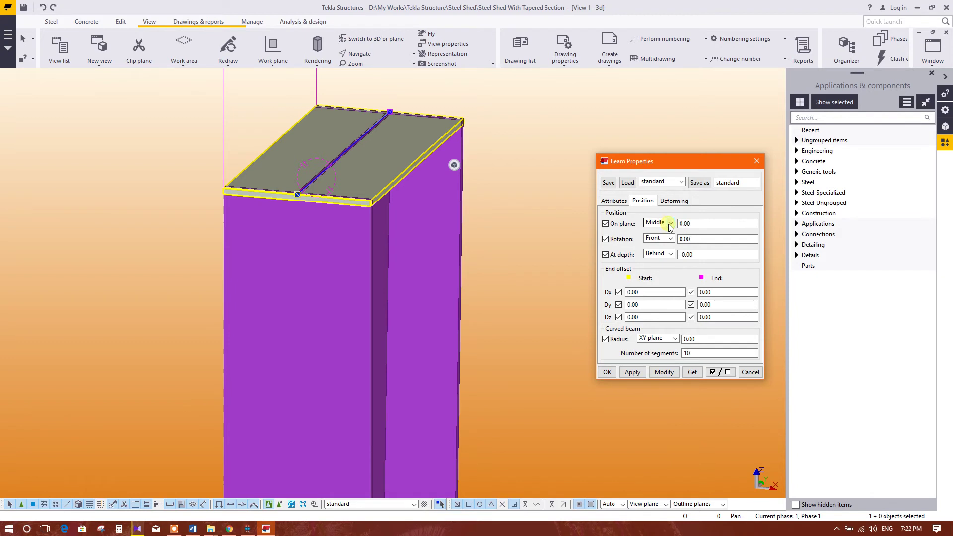
left_click(670, 254)
left_click(652, 270)
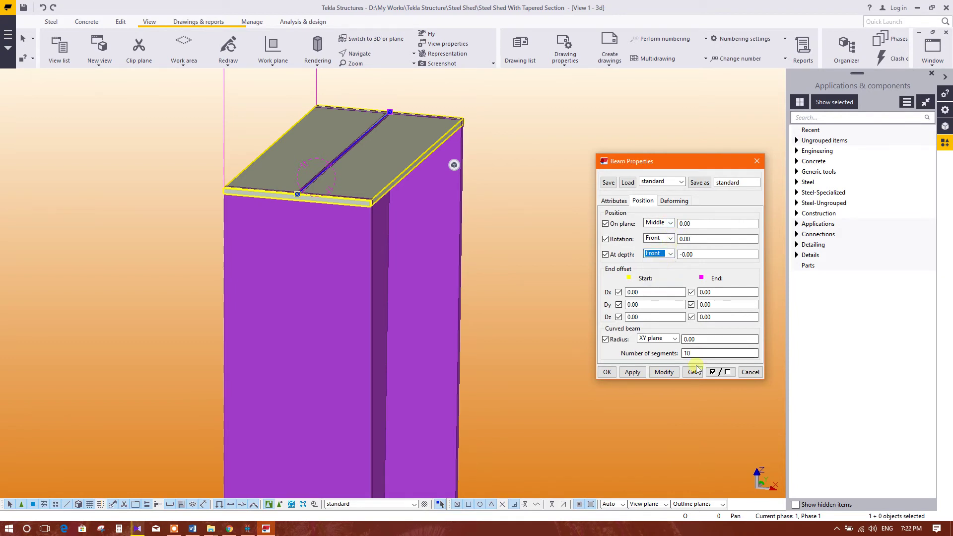
left_click(670, 376)
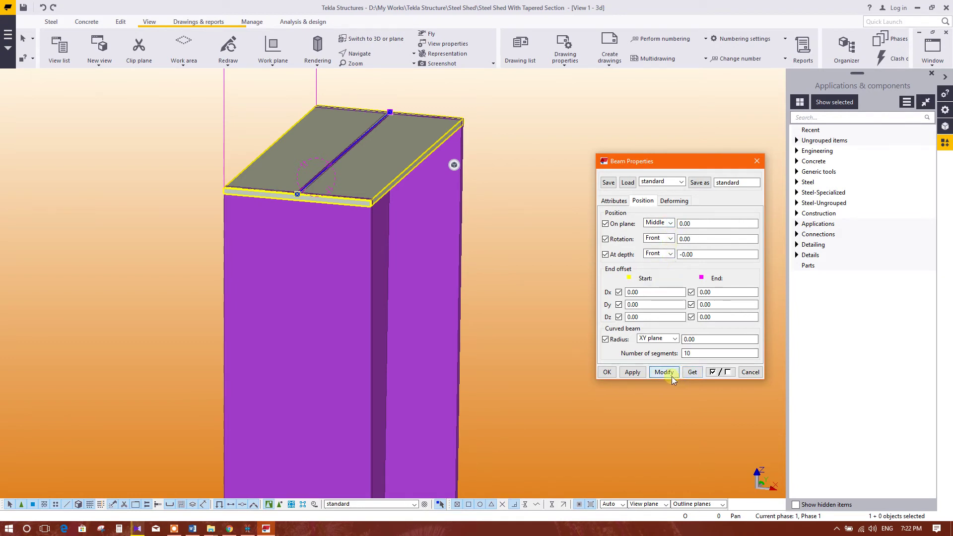
left_click(607, 373)
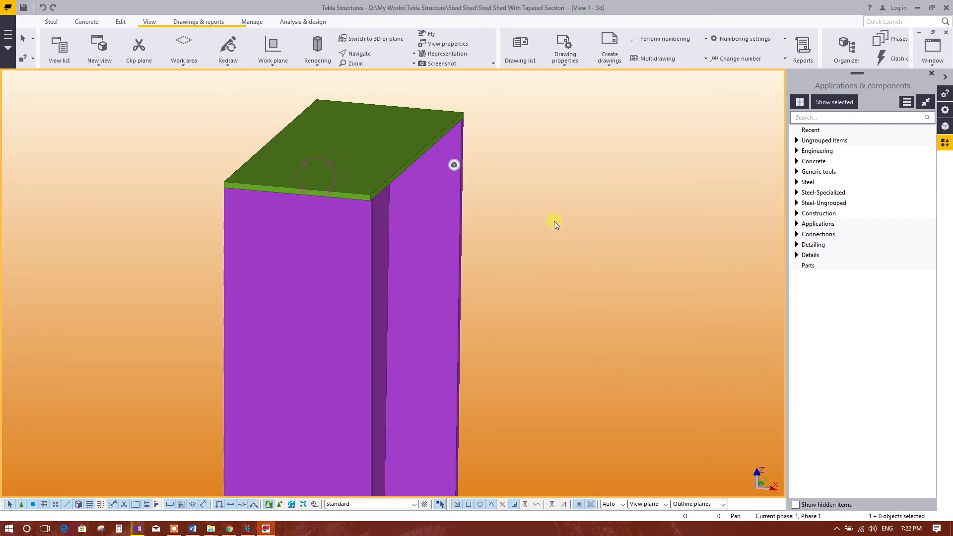
Bring up View 2 - GRID 1 and examine the cap plate's length across the column top.
scroll(461, 134, "up", 2)
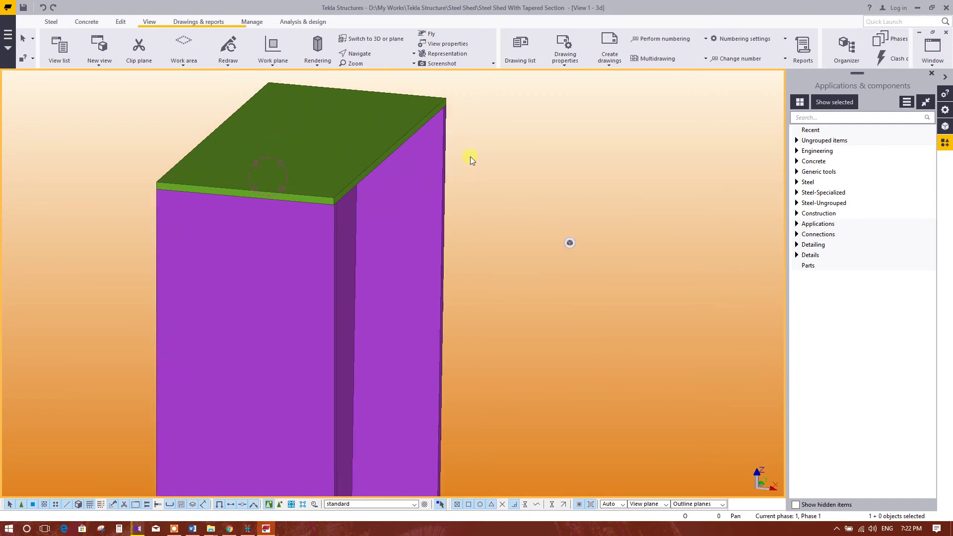
left_click(933, 50)
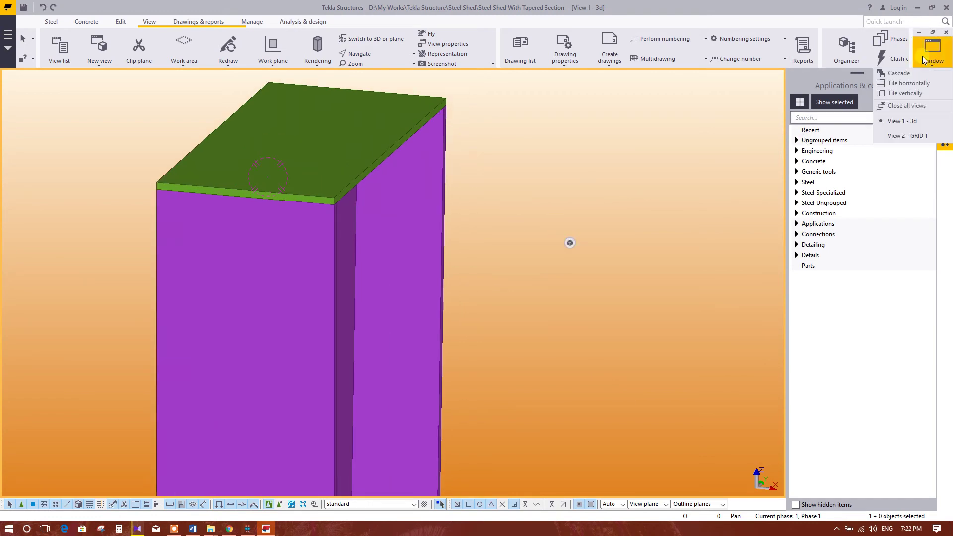
left_click(907, 135)
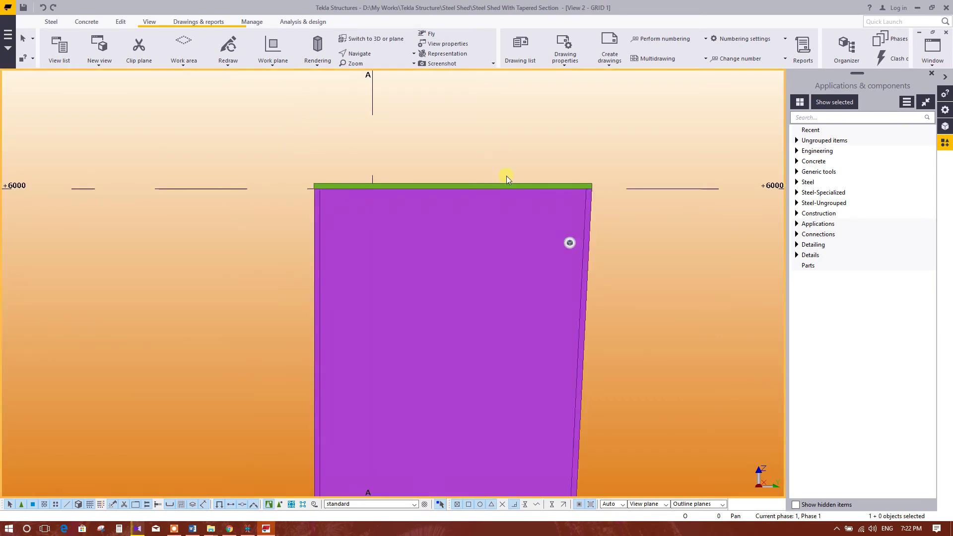
left_click(512, 187)
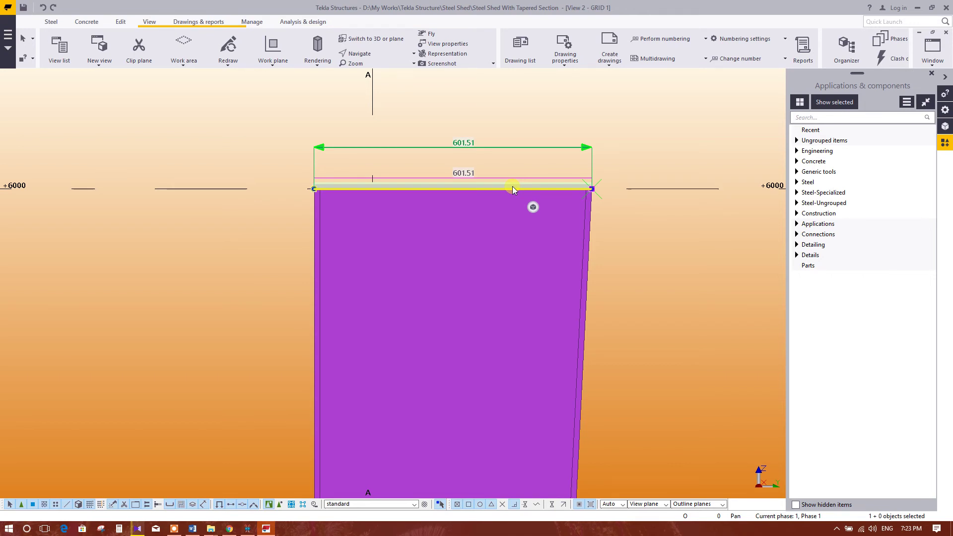
left_click(557, 107)
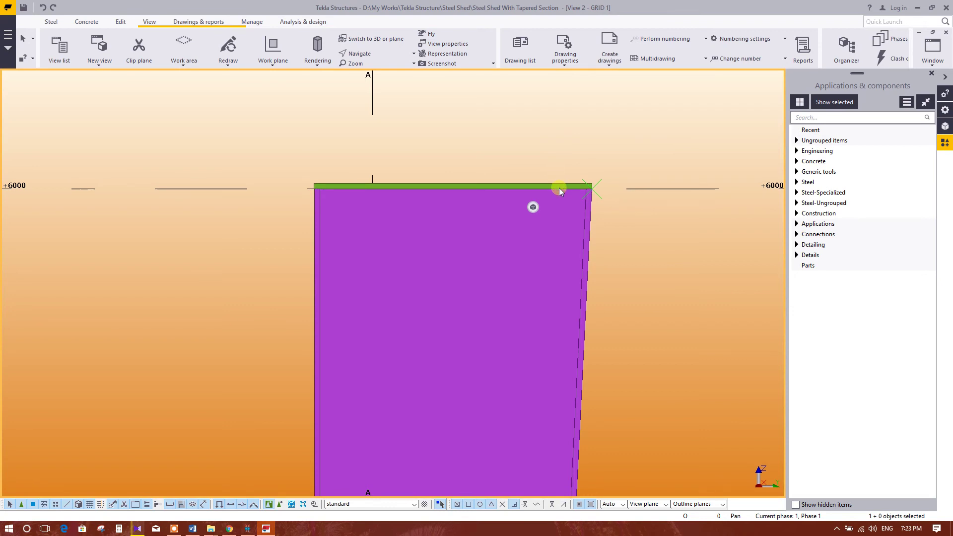
left_click(558, 188)
left_click(564, 136)
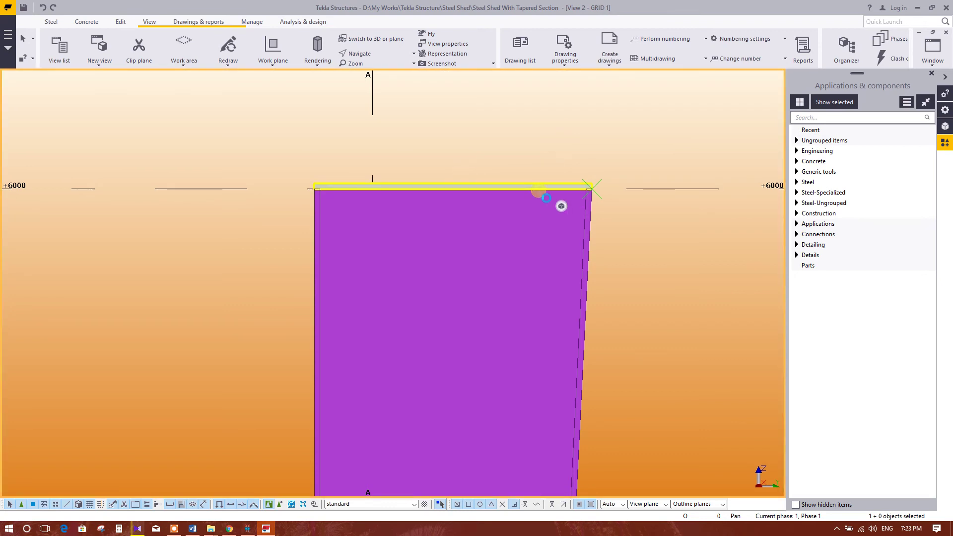
Set the cap plate's Dx end offsets to 70 at both the start and the end, and modify the plate.
double_click(538, 190)
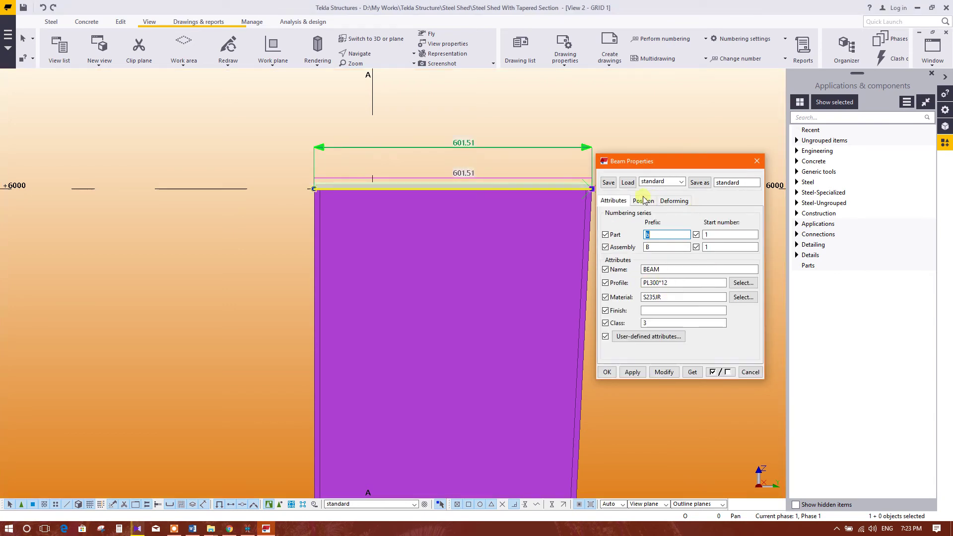
left_click(644, 201)
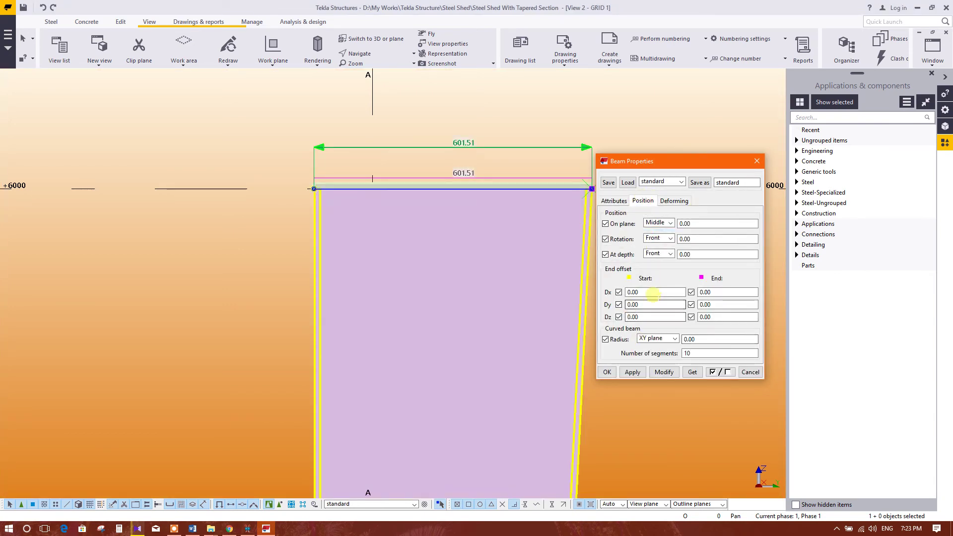
double_click(638, 293)
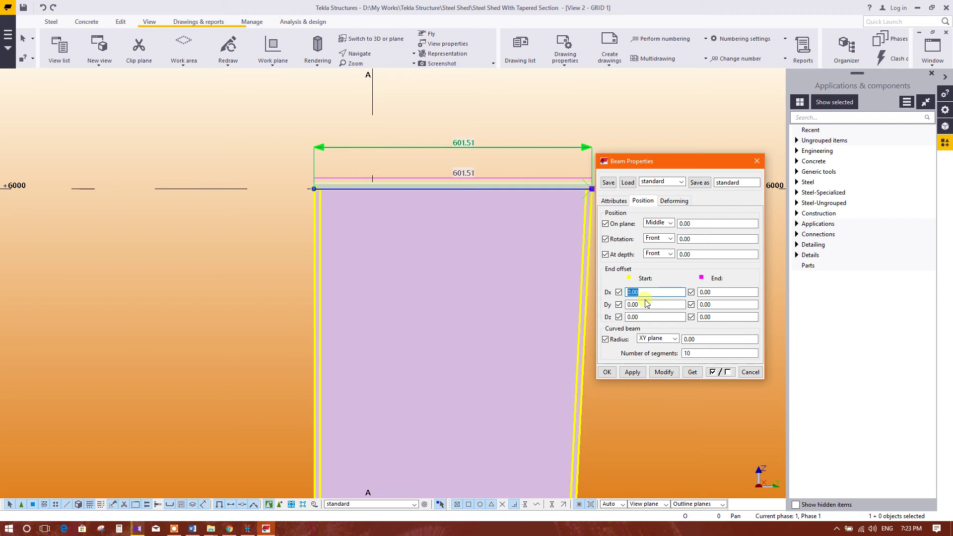
key("Tab")
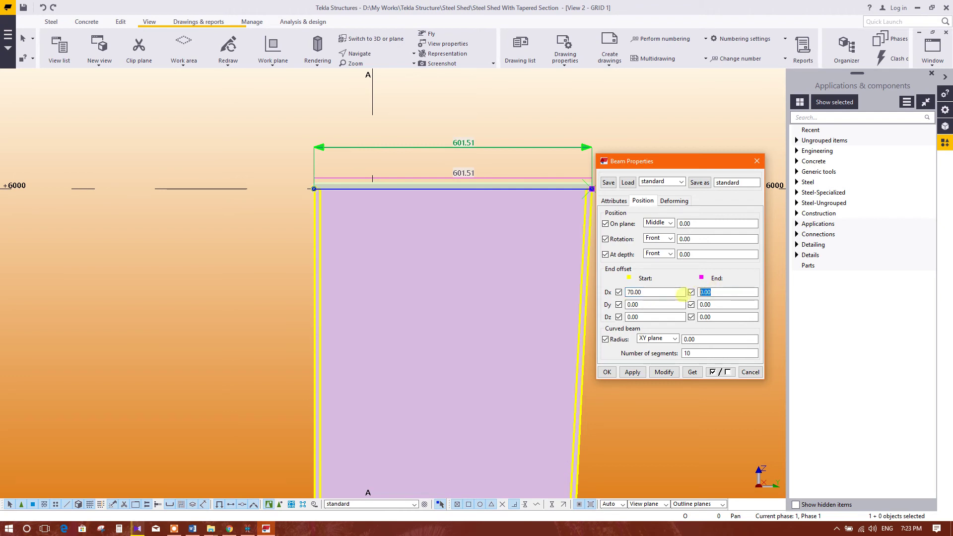
type("70")
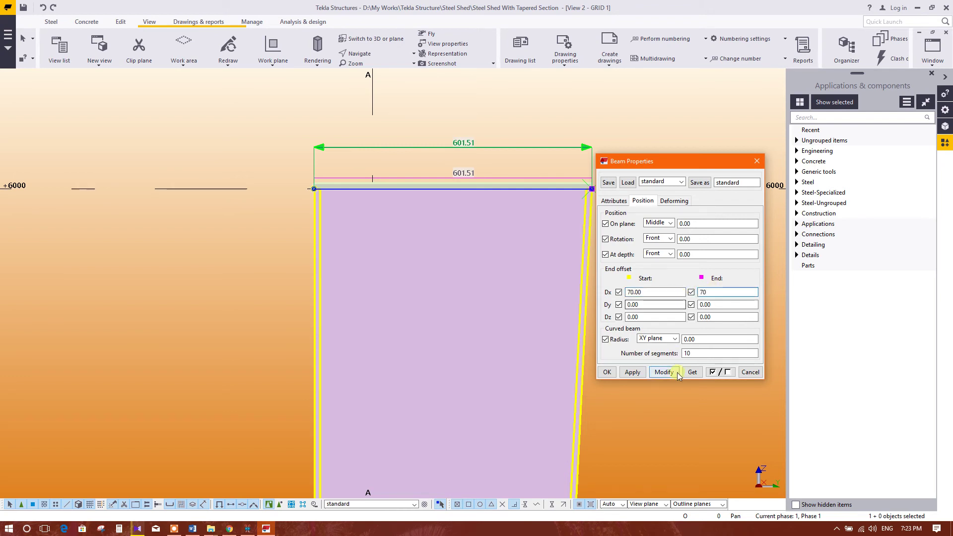
left_click(673, 375)
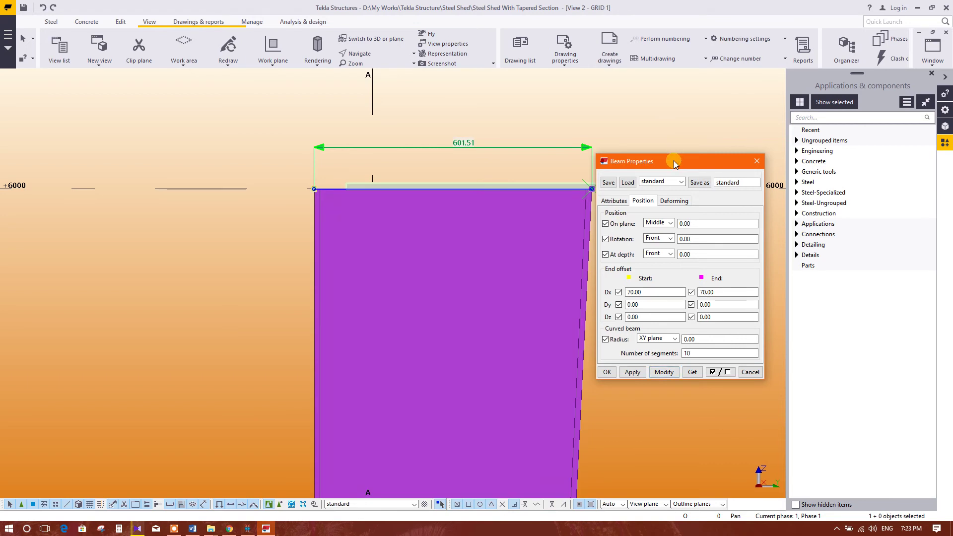
Change the cap plate's start Dx offset to -70 so it overhangs the column's outer side, and apply it.
left_click_drag(674, 160, 761, 154)
left_click(741, 287)
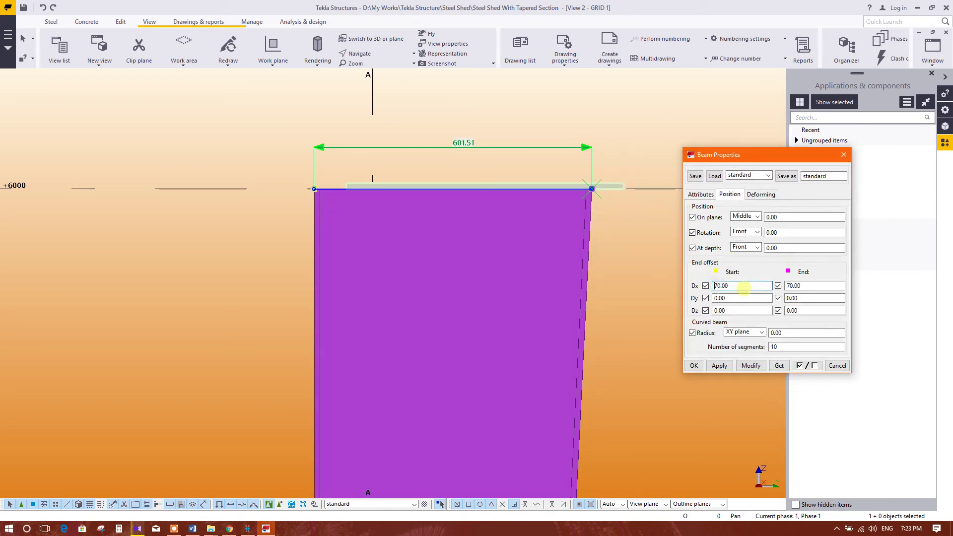
key("Home")
type("-")
left_click(749, 365)
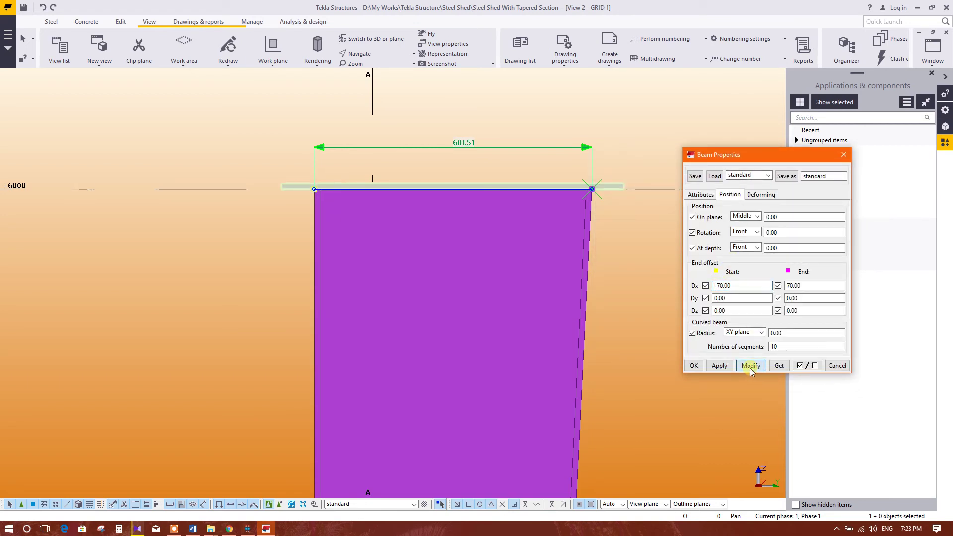
left_click(697, 367)
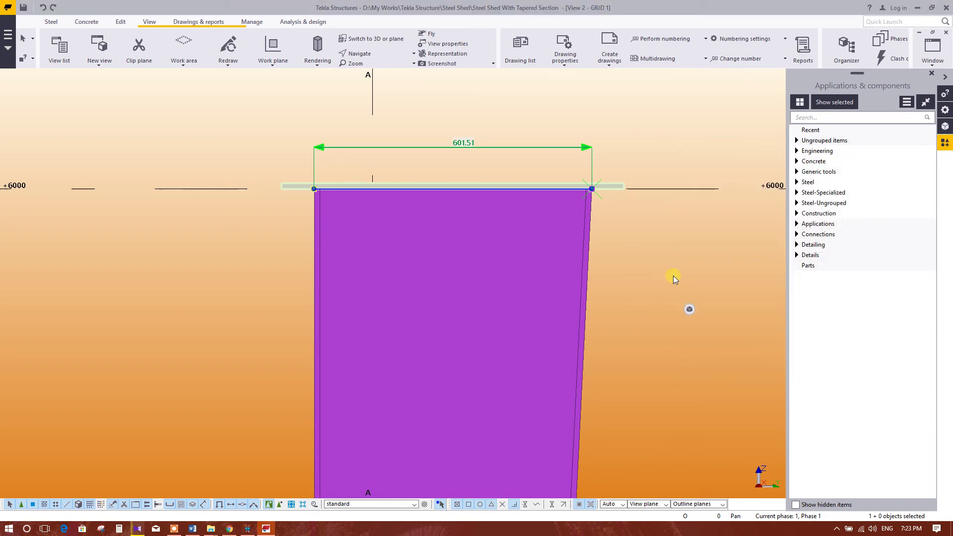
left_click(617, 270)
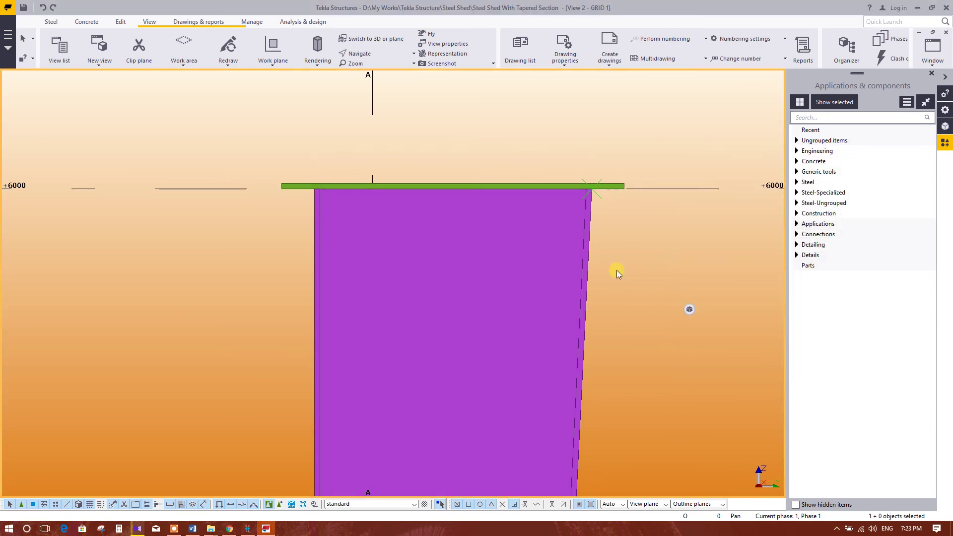
Bring up View 1 - 3d and examine the cap plate's overhang beyond the column flanges.
left_click(932, 49)
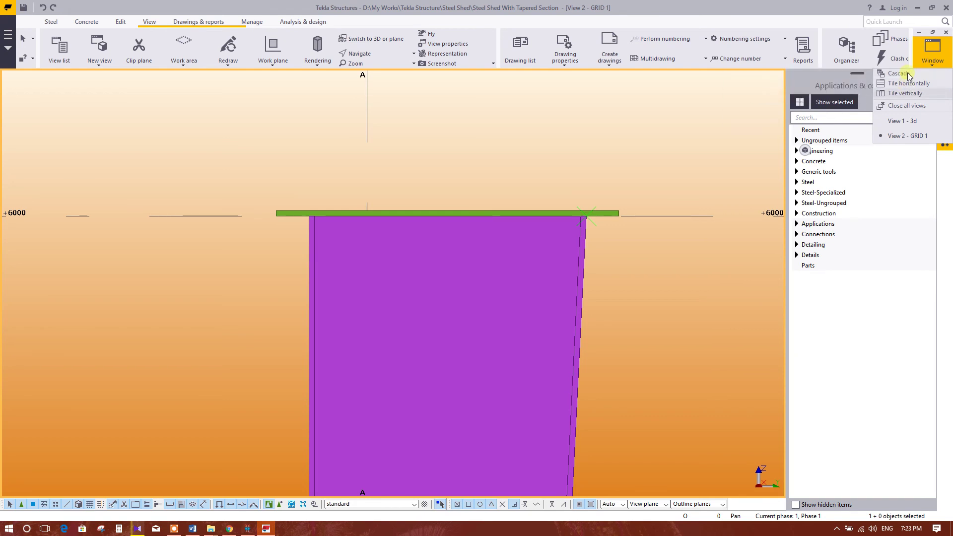
left_click(902, 121)
middle_click_drag(502, 208, 612, 273)
scroll(598, 279, "down", 2)
scroll(599, 278, "up", 3)
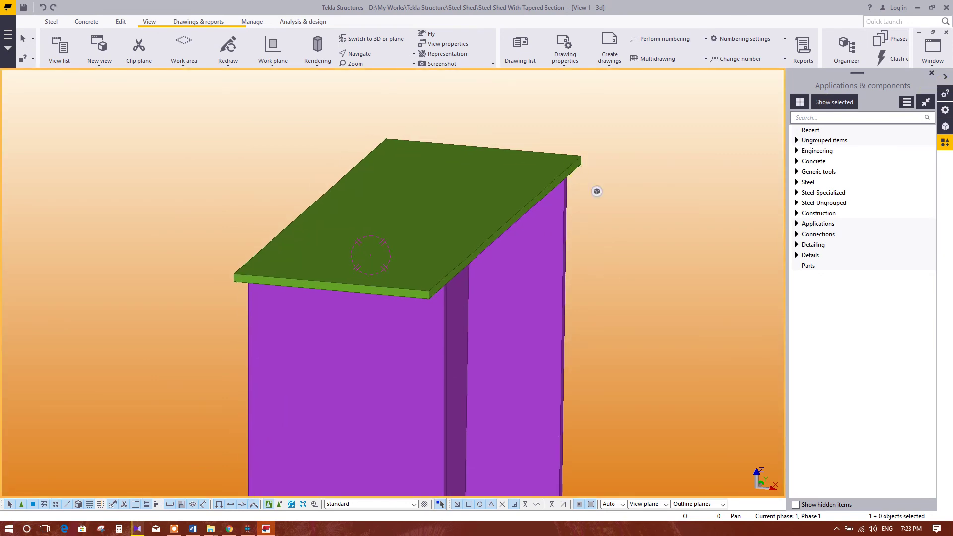
In View 2 - GRID 1, copy the cap plate from its lower outer corner to its upper outer corner, stacking a second plate on top.
left_click(933, 48)
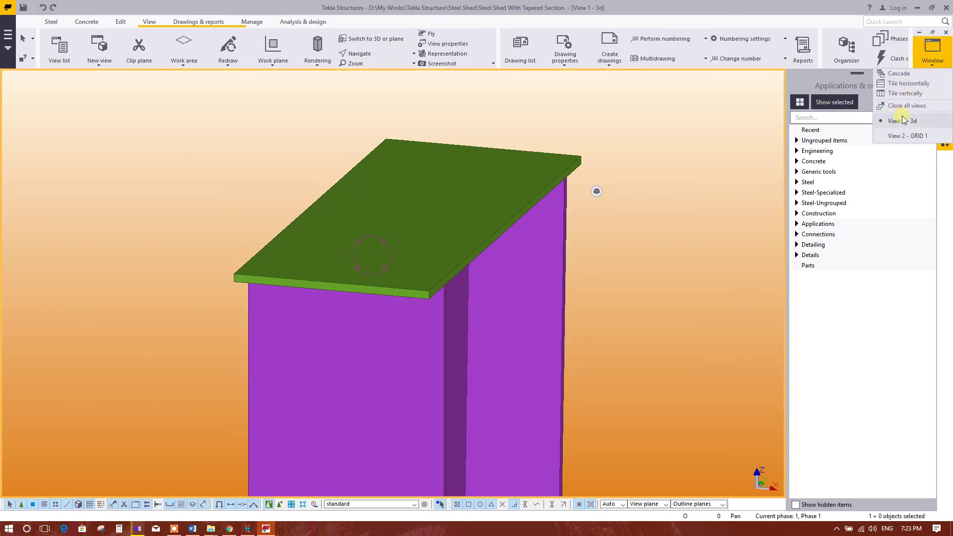
left_click(907, 136)
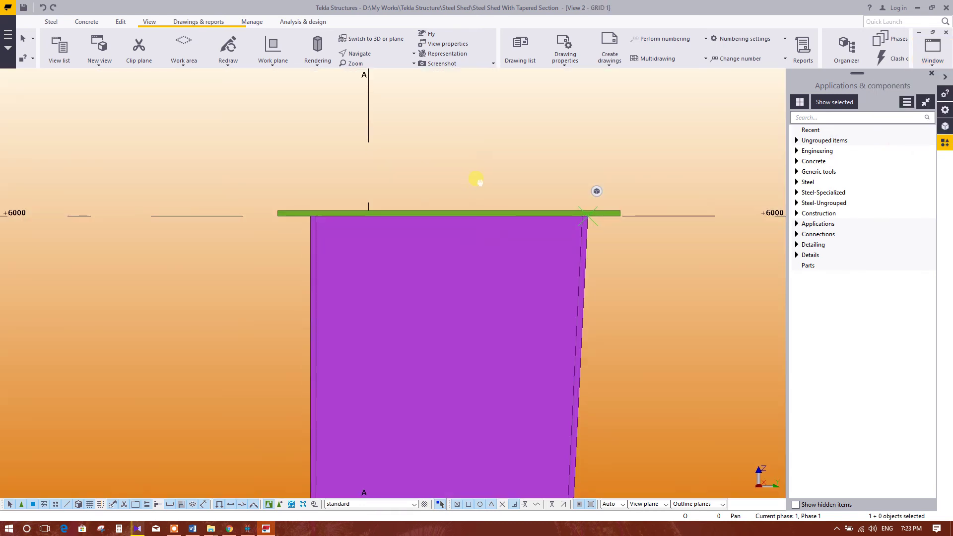
middle_click_drag(479, 181, 494, 142)
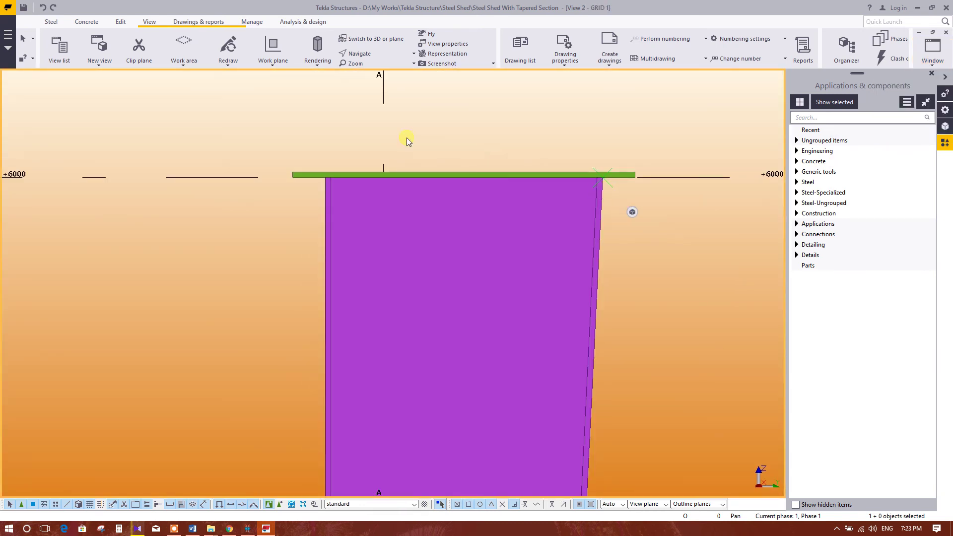
middle_click_drag(406, 138, 409, 190)
scroll(467, 239, "up", 1)
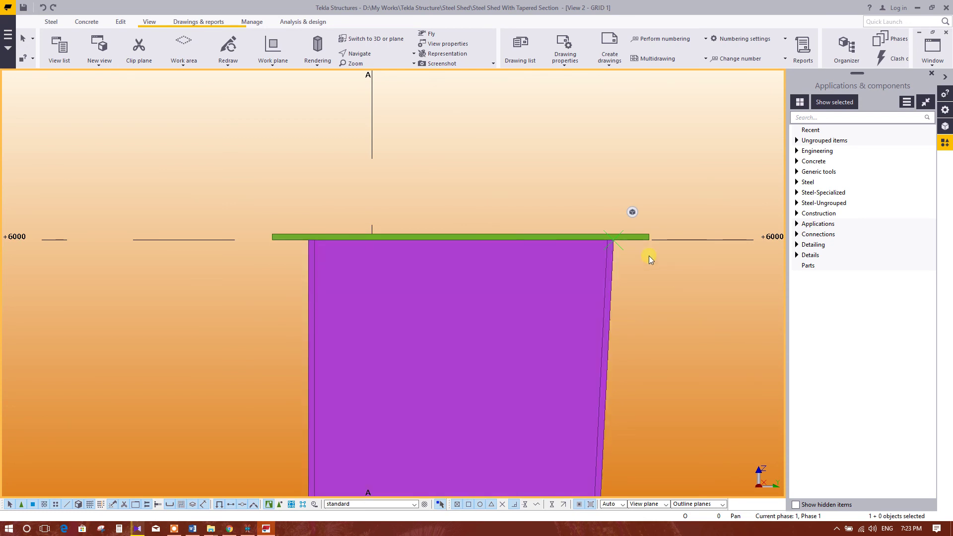
middle_click_drag(579, 202, 578, 174)
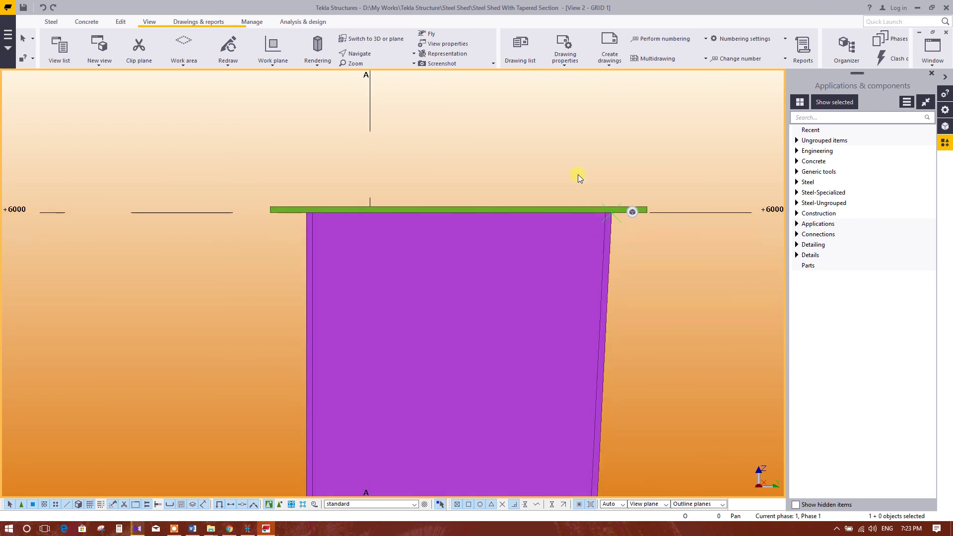
left_click(399, 212)
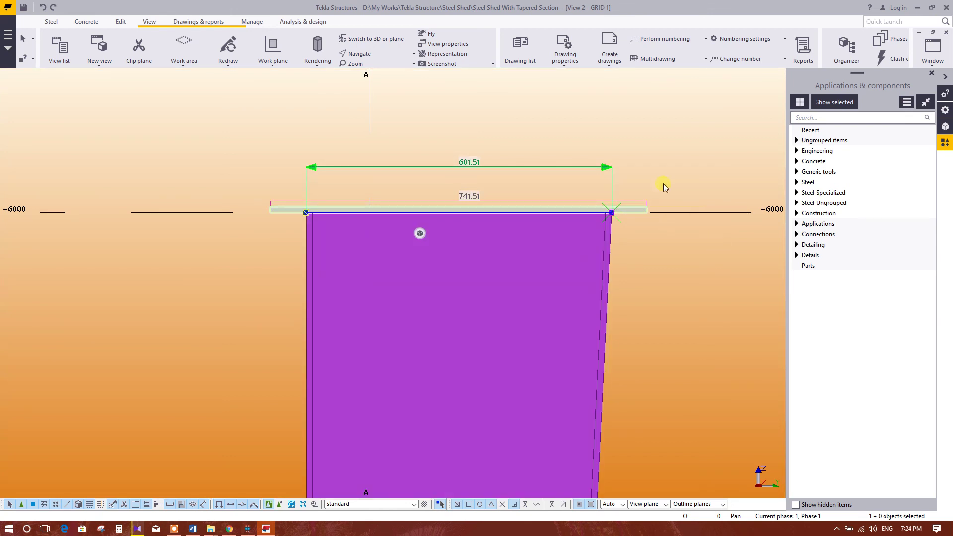
left_click(121, 21)
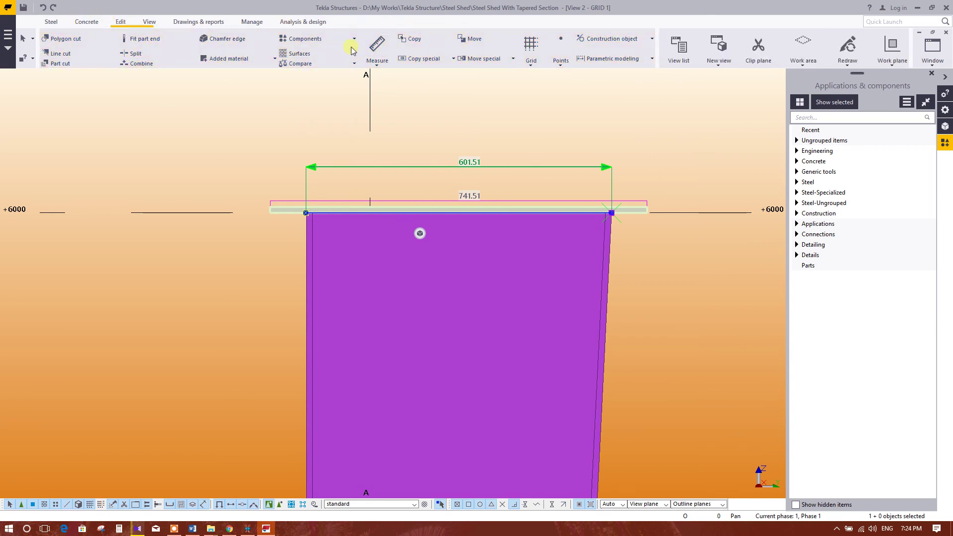
left_click(416, 39)
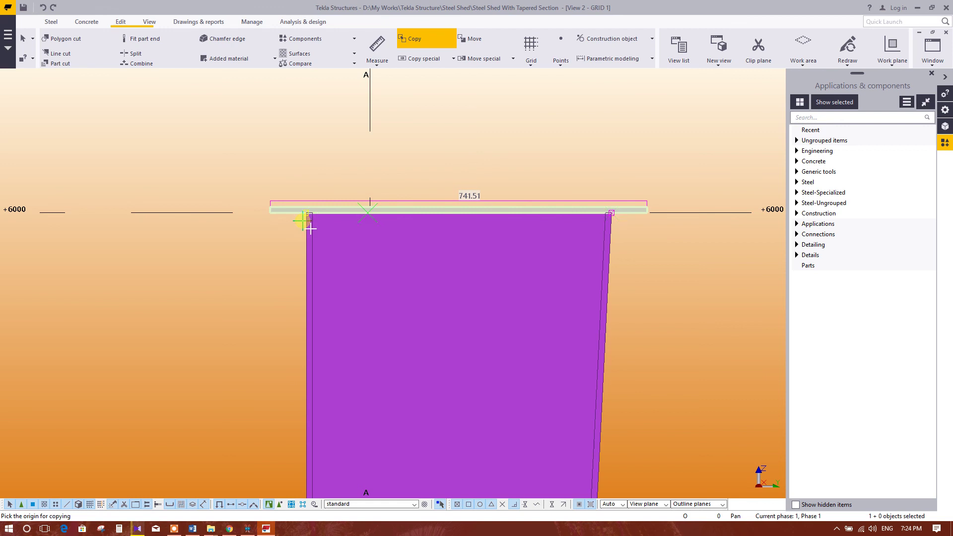
left_click(271, 218)
scroll(271, 218, "up", 3)
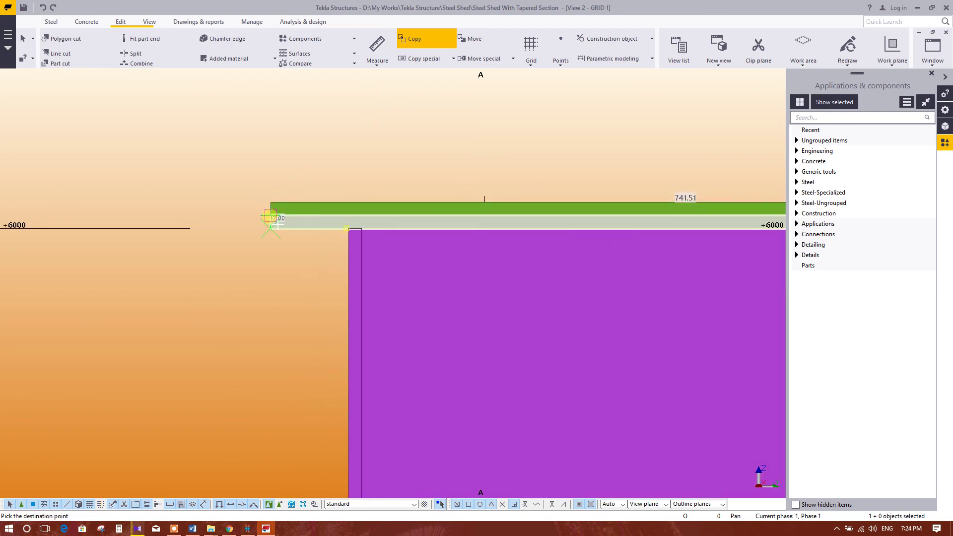
left_click(636, 163)
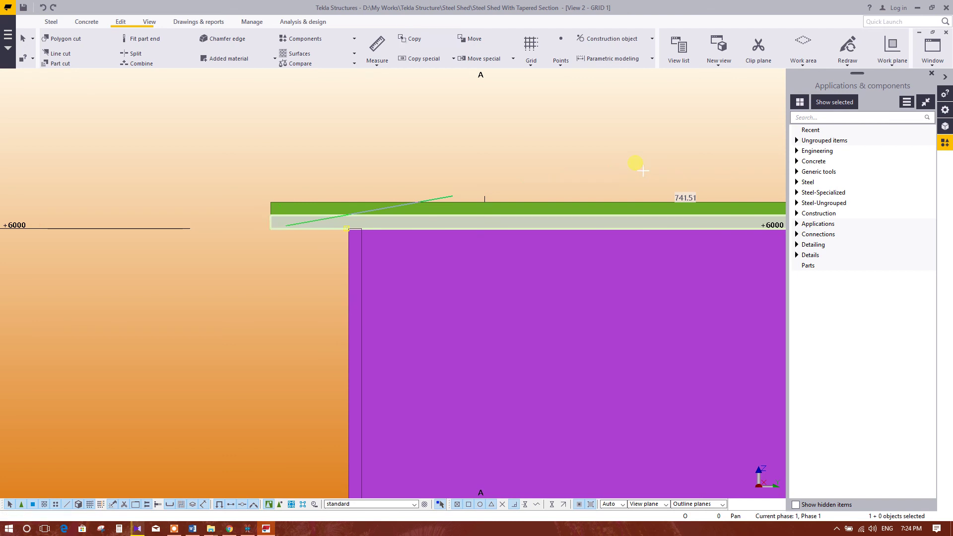
Examine the two stacked plates on the grid A column and their overhang at both ends.
middle_click_drag(639, 161, 598, 155)
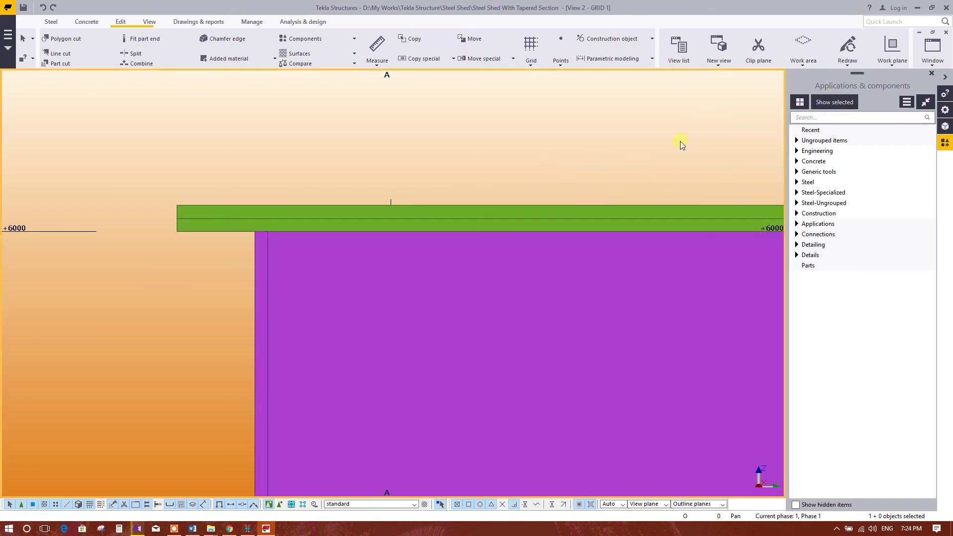
scroll(555, 239, "down", 1)
middle_click_drag(555, 238, 403, 209)
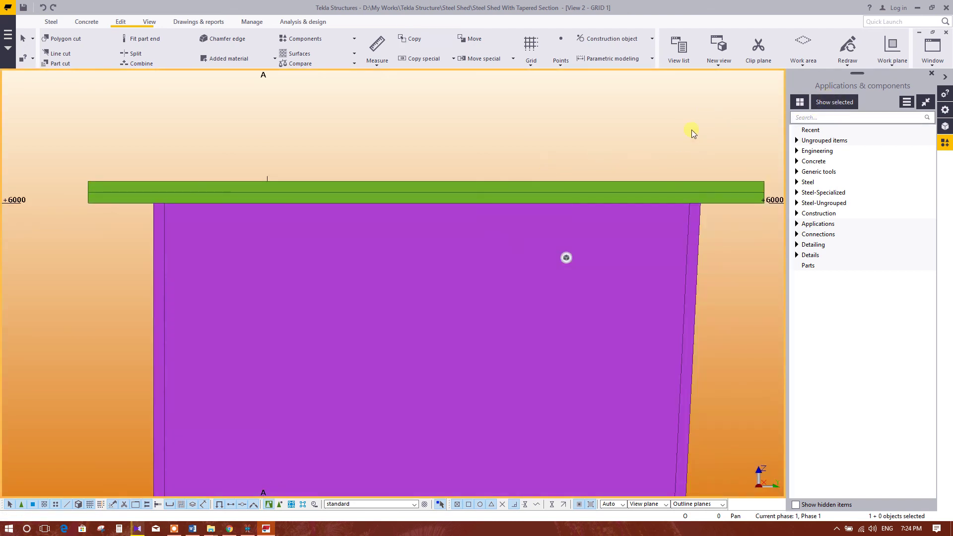
scroll(602, 263, "down", 3)
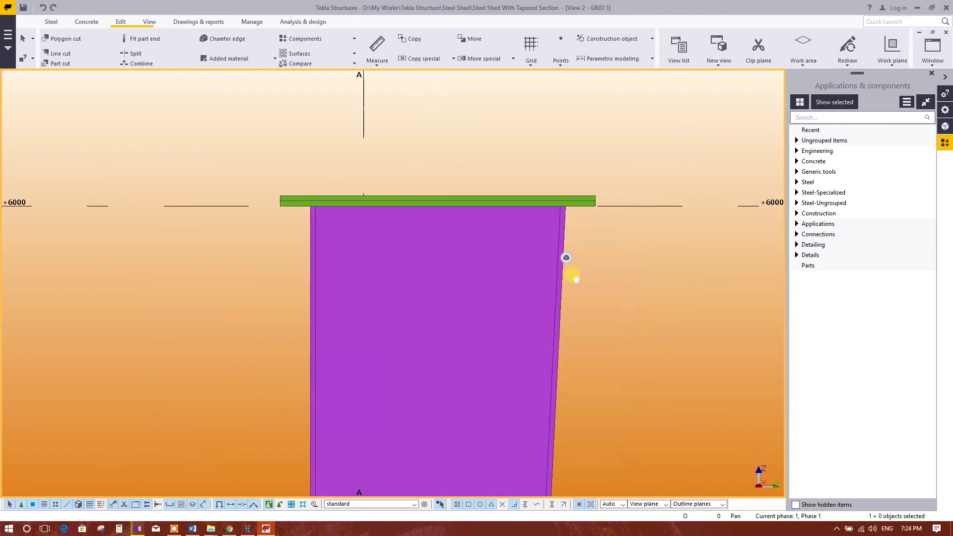
scroll(615, 242, "up", 3)
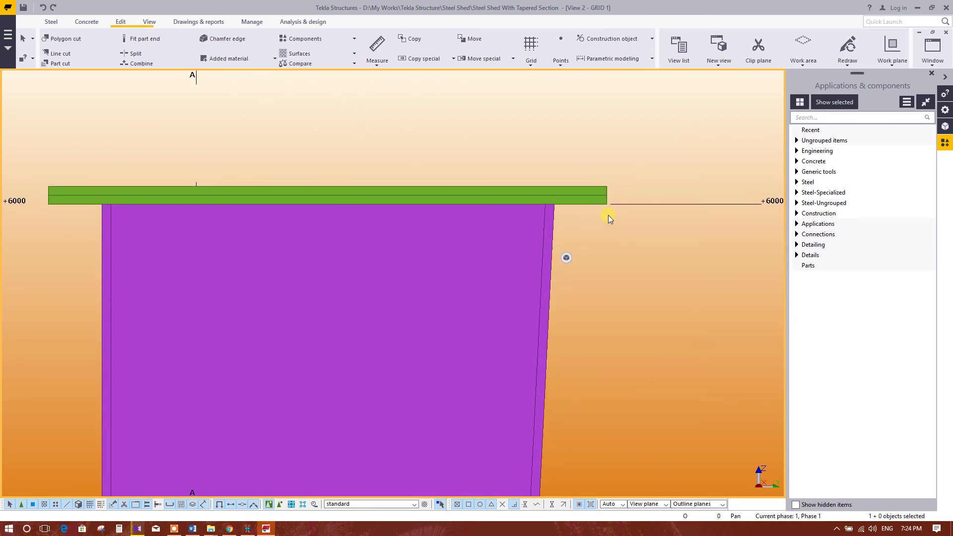
scroll(608, 216, "down", 1)
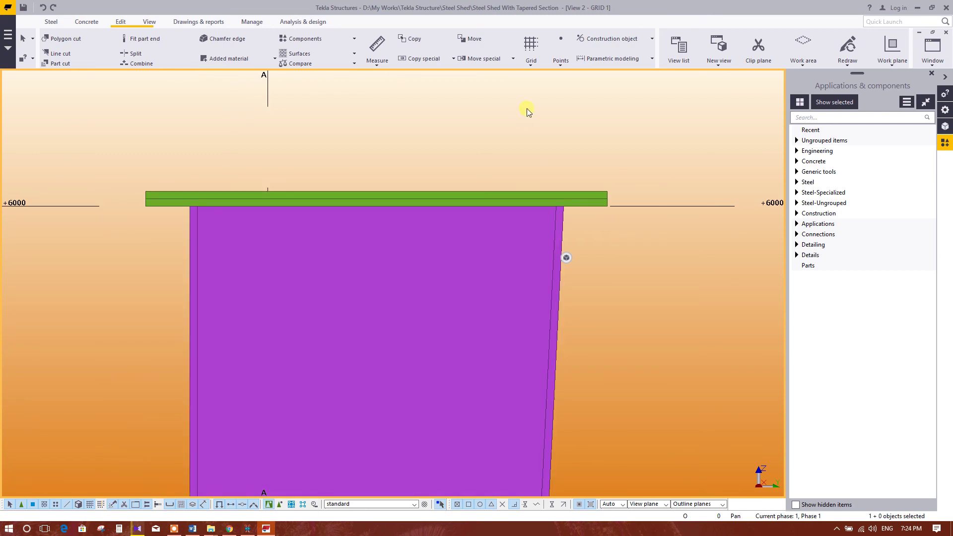
middle_click_drag(654, 253, 635, 273)
middle_click_drag(604, 310, 641, 281)
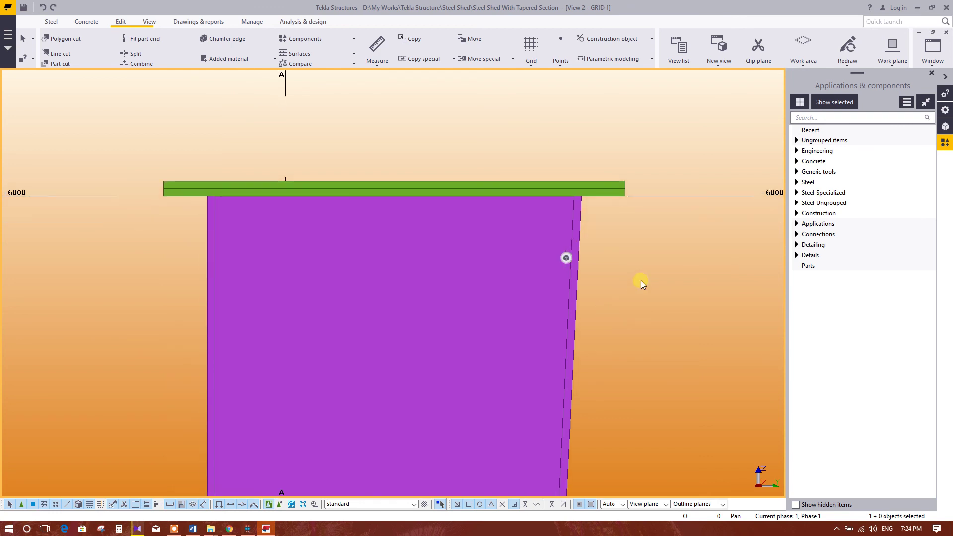